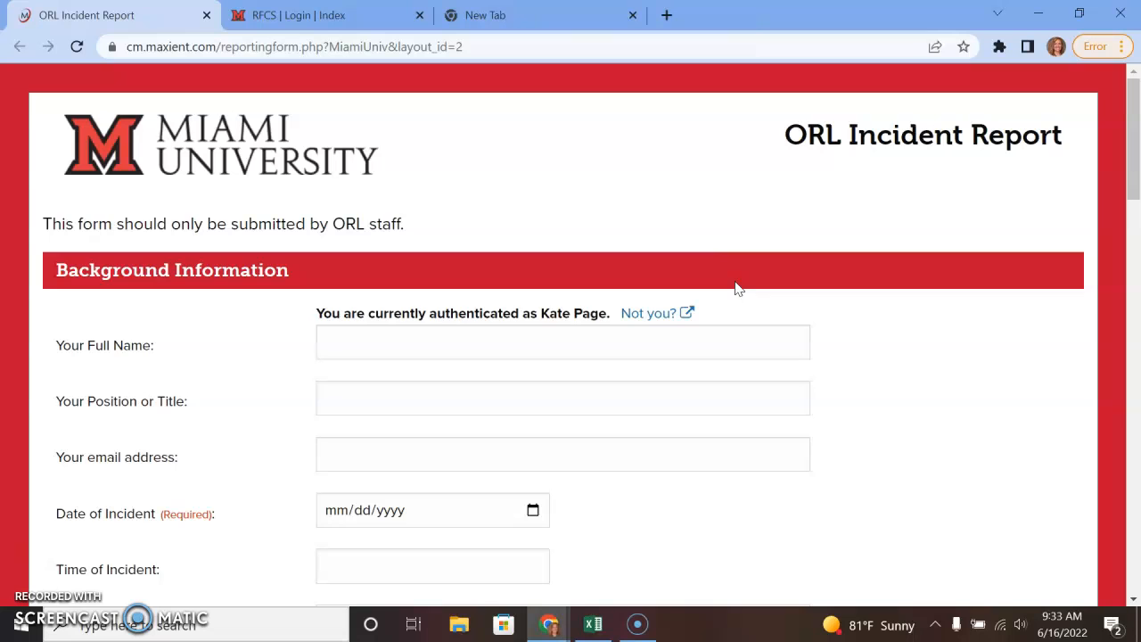
Enter the reporter's full name, title 'AD of OCS' and e-mail address.
{"action": "left_click_drag", "start_coordinate": [764, 140], "coordinate": [1058, 147]}
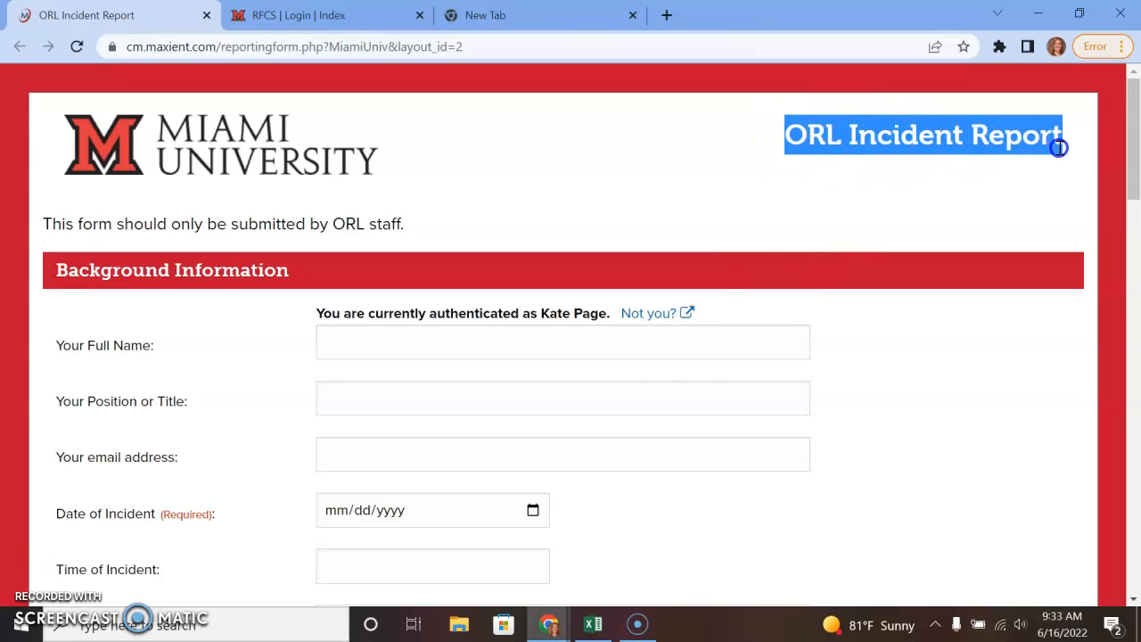
{"action": "left_click", "coordinate": [611, 348]}
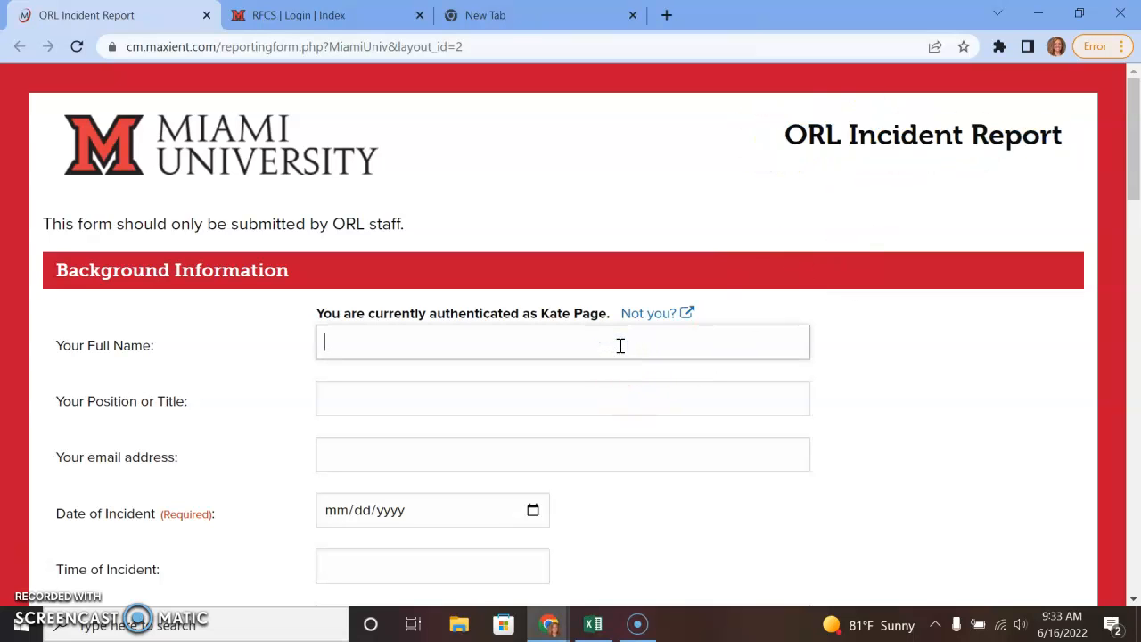
{"action": "key", "text": "Tab"}
{"action": "type", "text": "AD of OCS"}
{"action": "key", "text": "Tab"}
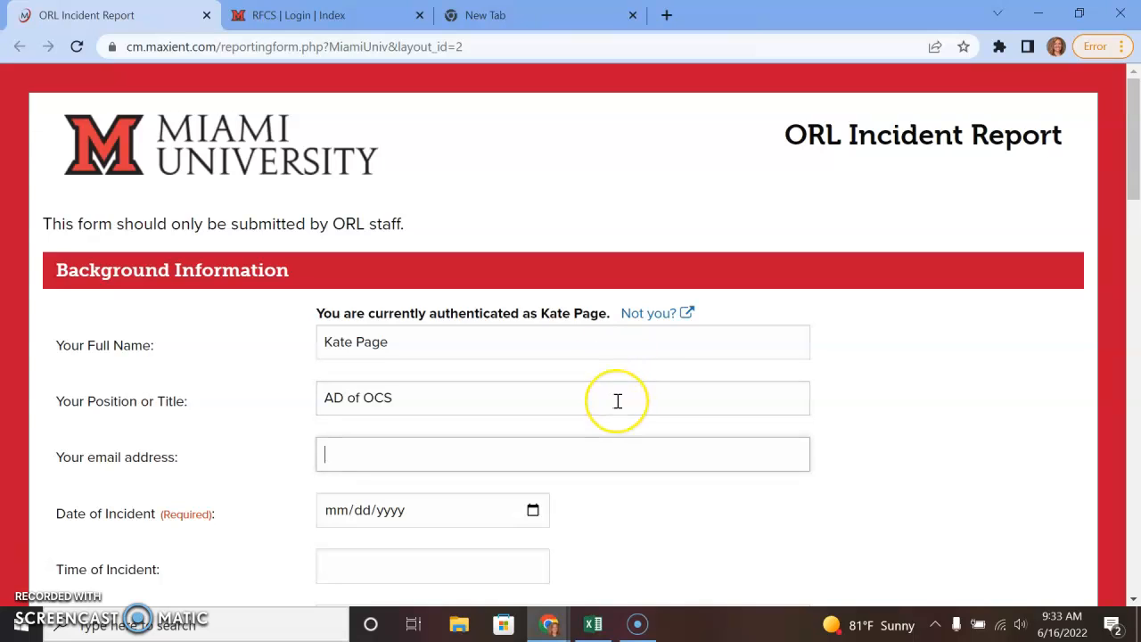
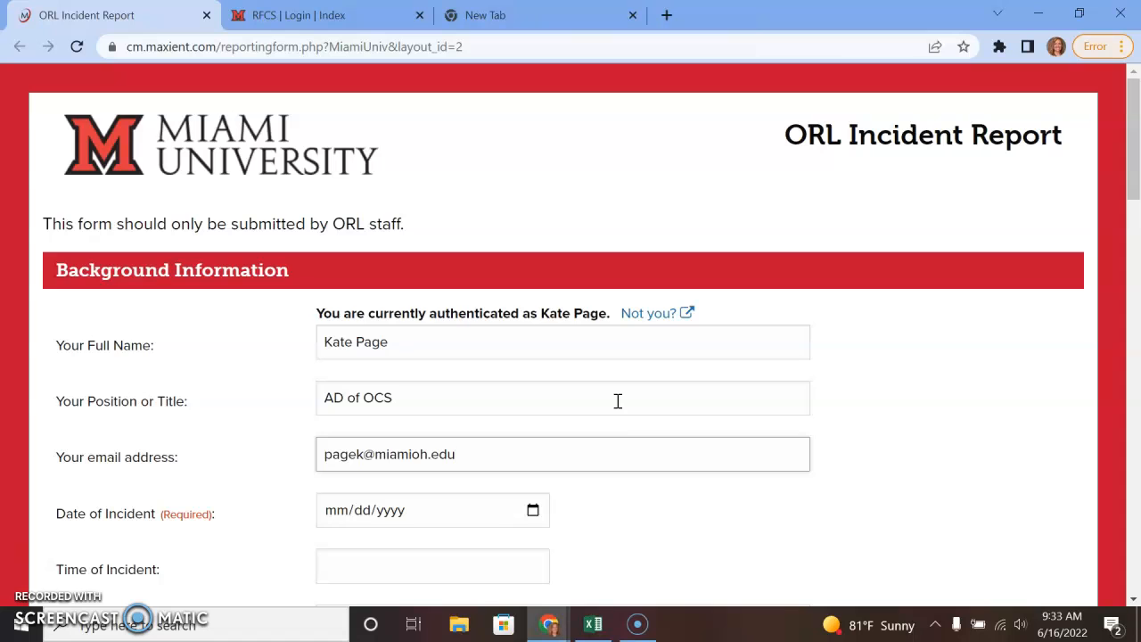
Set the incident date to 06/16/2022 and the time to 9:30 AM.
{"action": "left_click", "coordinate": [533, 510]}
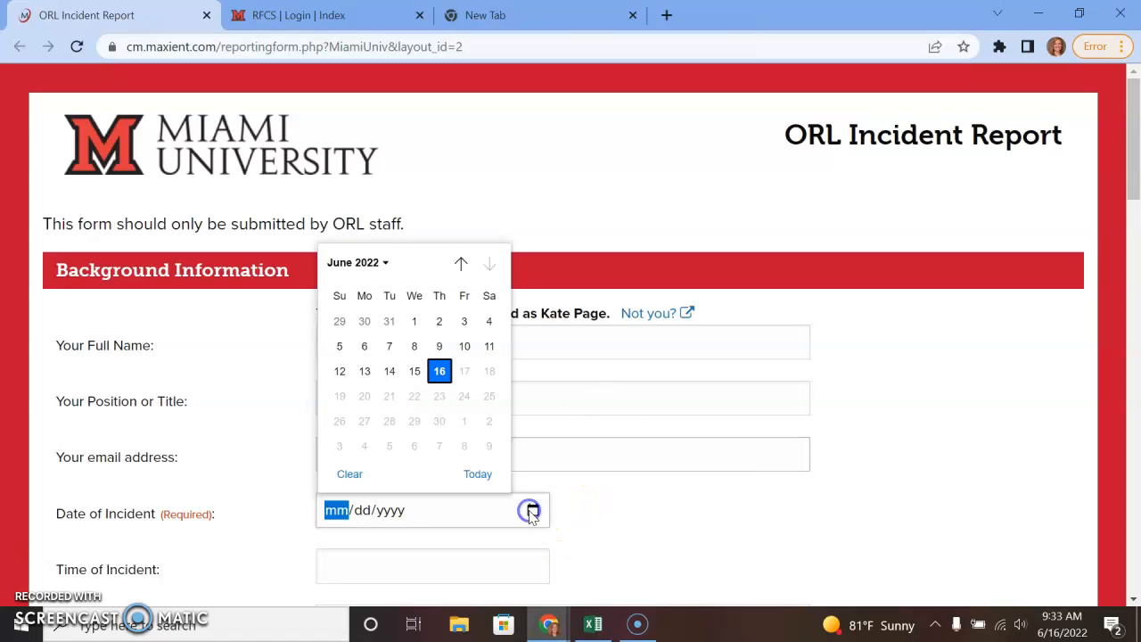
{"action": "left_click", "coordinate": [440, 371]}
{"action": "scroll", "coordinate": [683, 458], "scroll_direction": "down", "scroll_amount": 1}
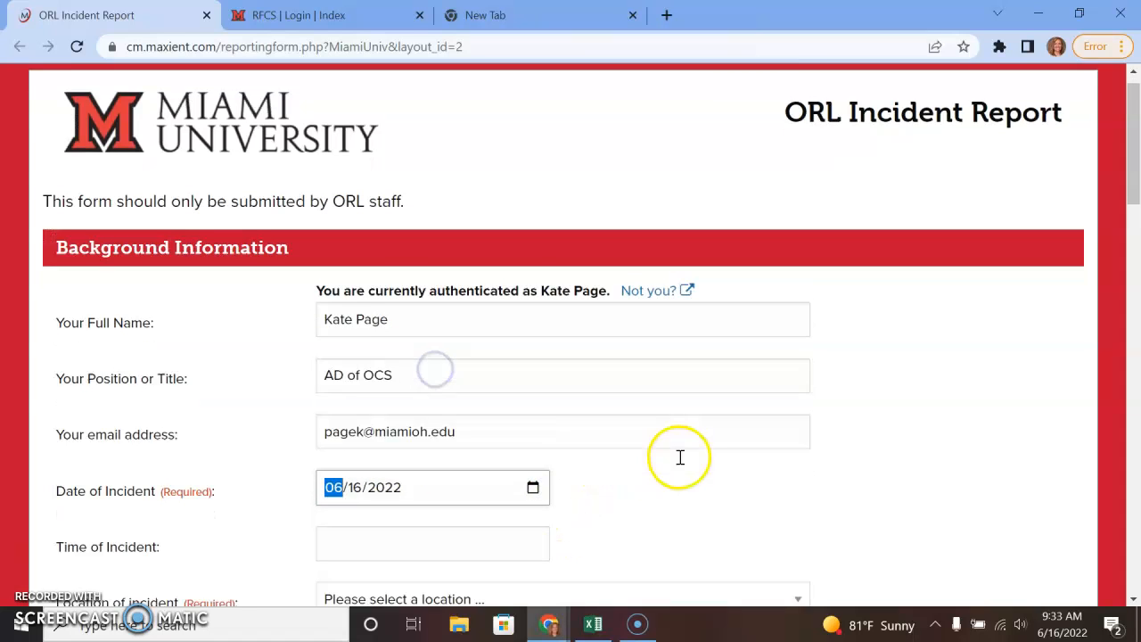
{"action": "left_click", "coordinate": [494, 467]}
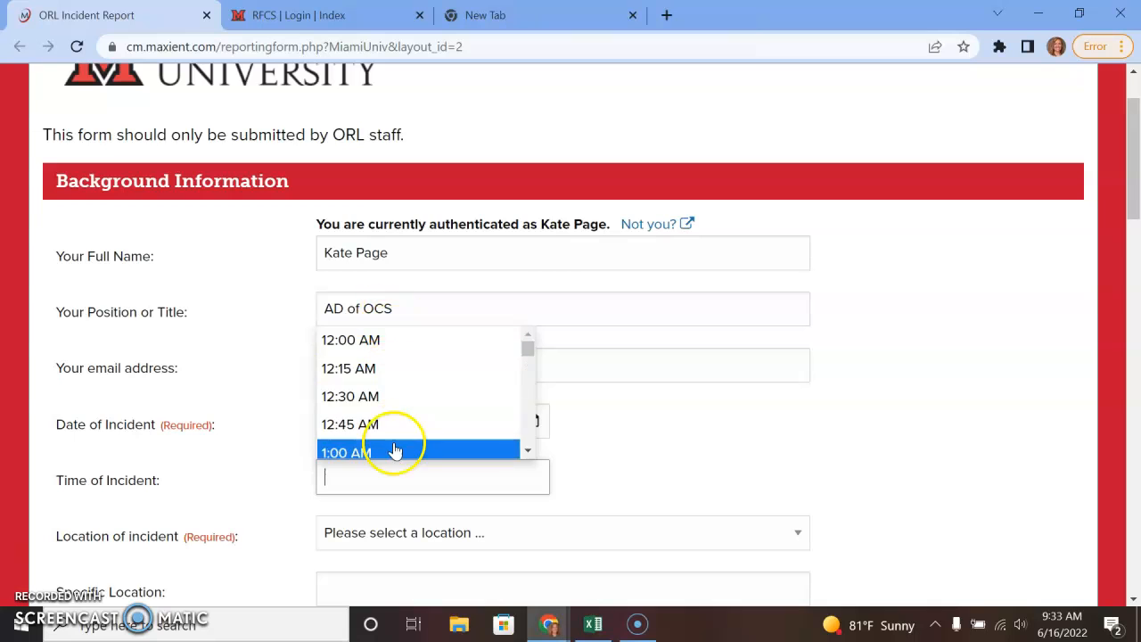
{"action": "scroll", "coordinate": [392, 428], "scroll_direction": "down", "scroll_amount": 9}
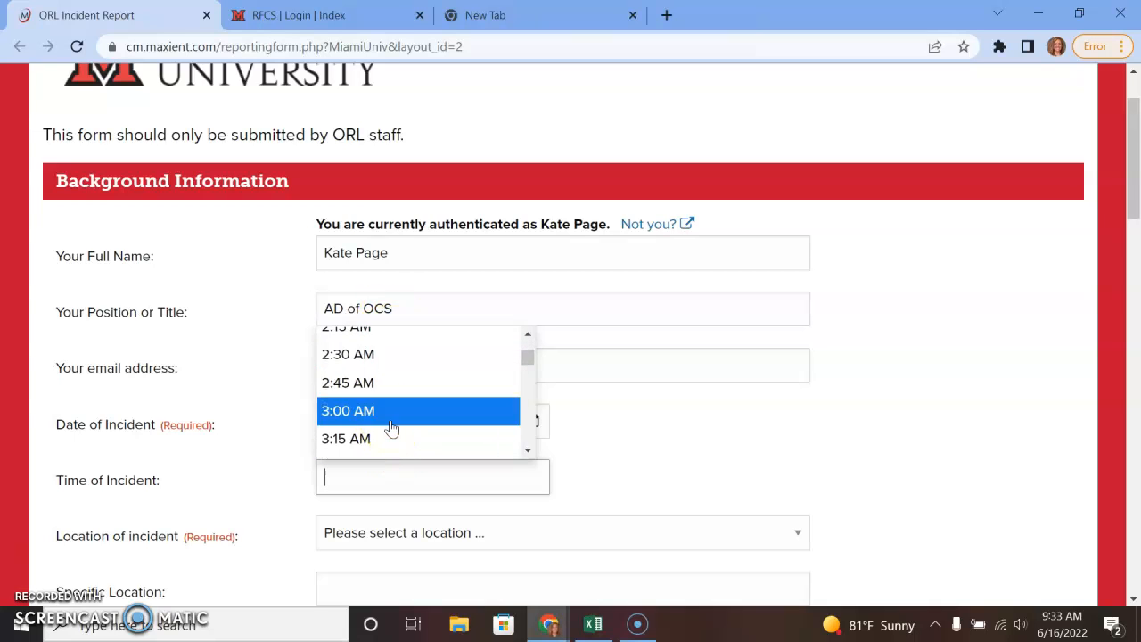
{"action": "scroll", "coordinate": [392, 428], "scroll_direction": "down", "scroll_amount": 2}
{"action": "left_click", "coordinate": [389, 427]}
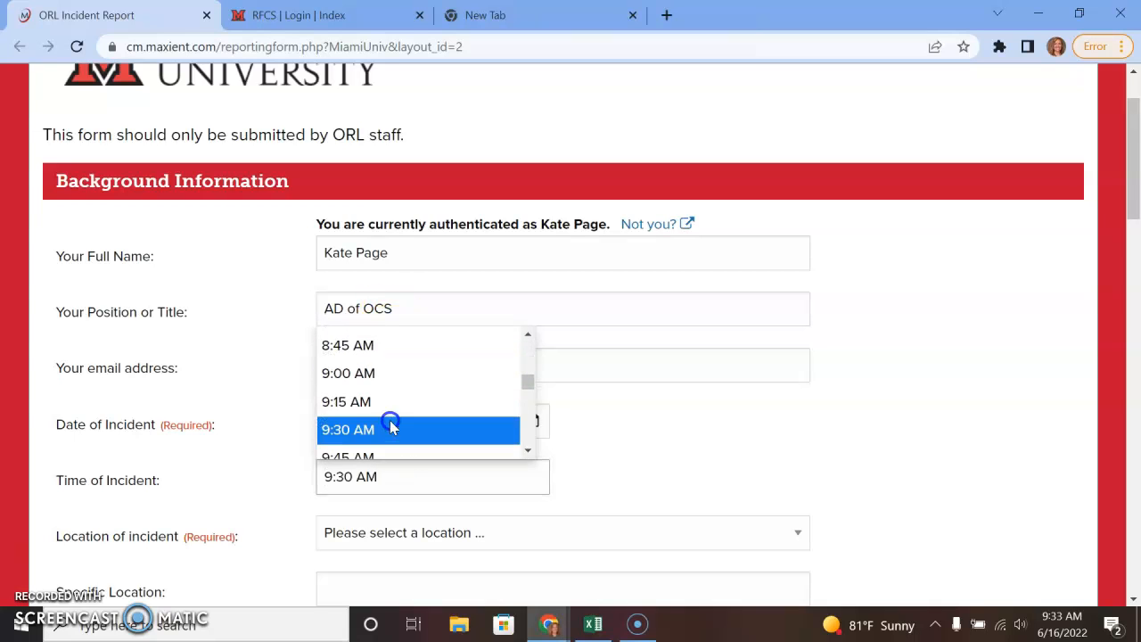
Set the incident location to Wells Hall with specific location 123.
{"action": "left_click", "coordinate": [501, 536]}
{"action": "scroll", "coordinate": [441, 481], "scroll_direction": "down", "scroll_amount": 6}
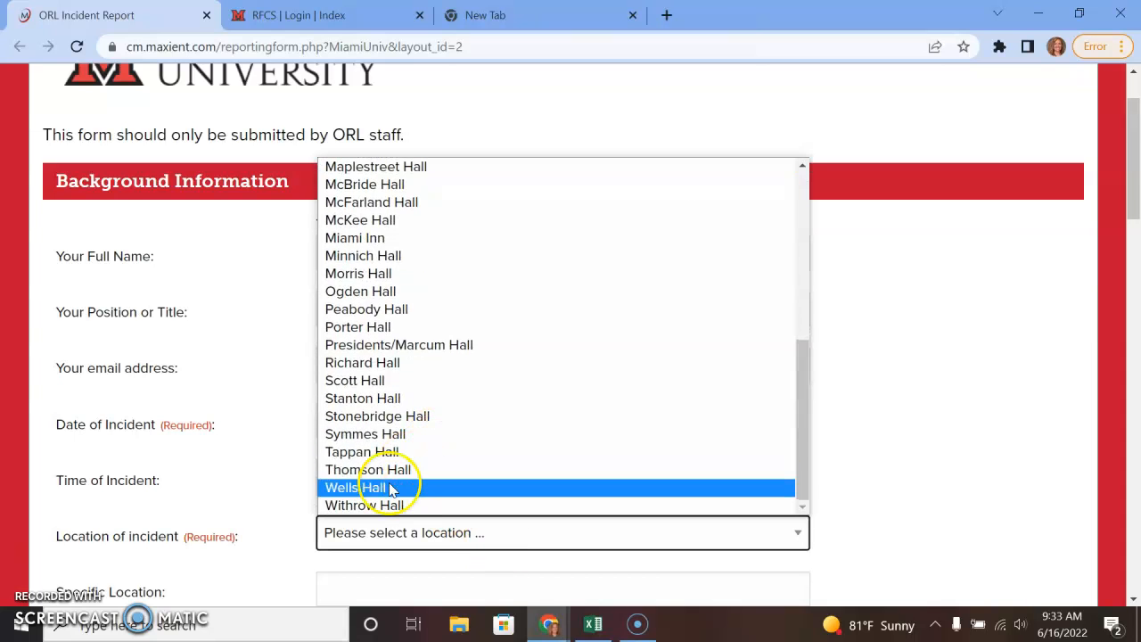
{"action": "left_click", "coordinate": [395, 490]}
{"action": "scroll", "coordinate": [691, 472], "scroll_direction": "down", "scroll_amount": 1}
{"action": "scroll", "coordinate": [691, 473], "scroll_direction": "down", "scroll_amount": 1}
{"action": "left_click", "coordinate": [536, 492]}
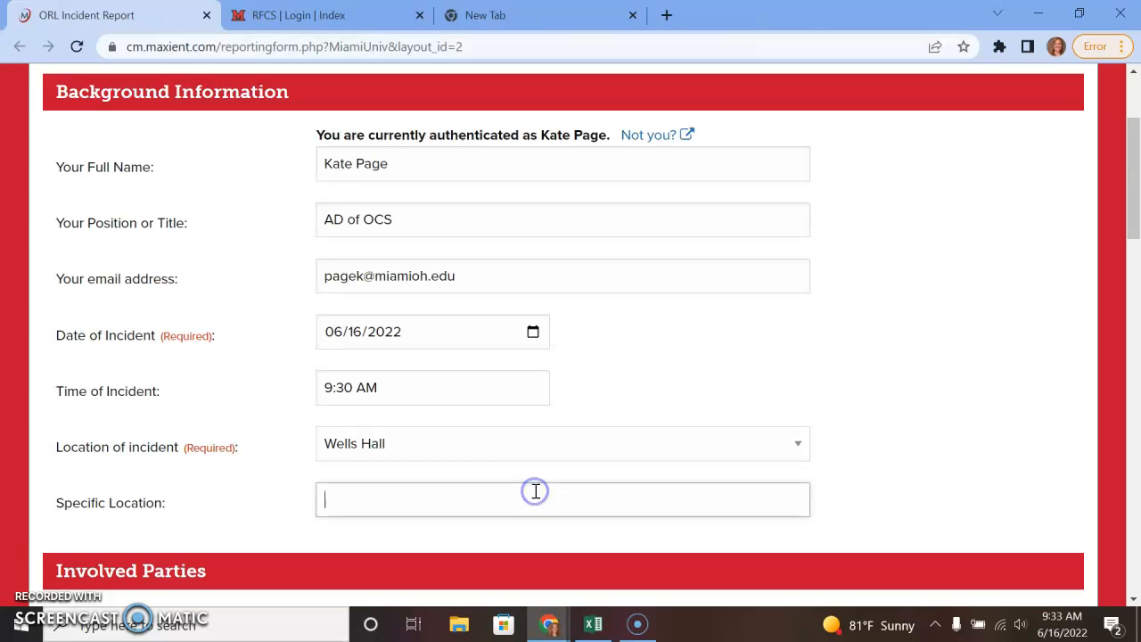
{"action": "type", "text": "123"}
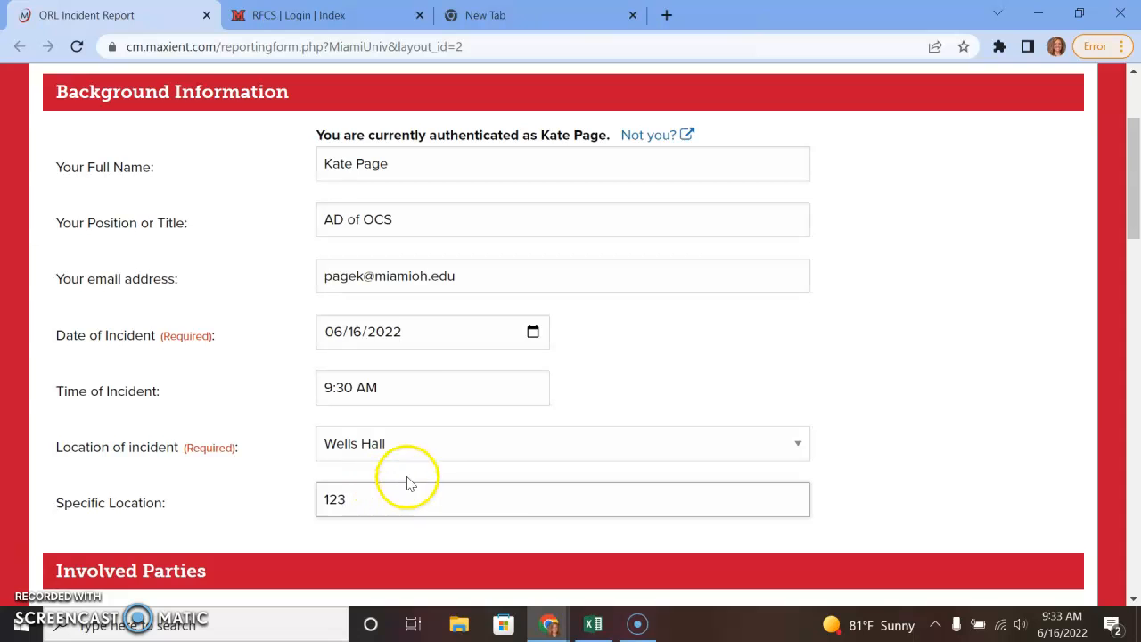
{"action": "scroll", "coordinate": [410, 481], "scroll_direction": "down", "scroll_amount": 3}
{"action": "scroll", "coordinate": [480, 492], "scroll_direction": "down", "scroll_amount": 1}
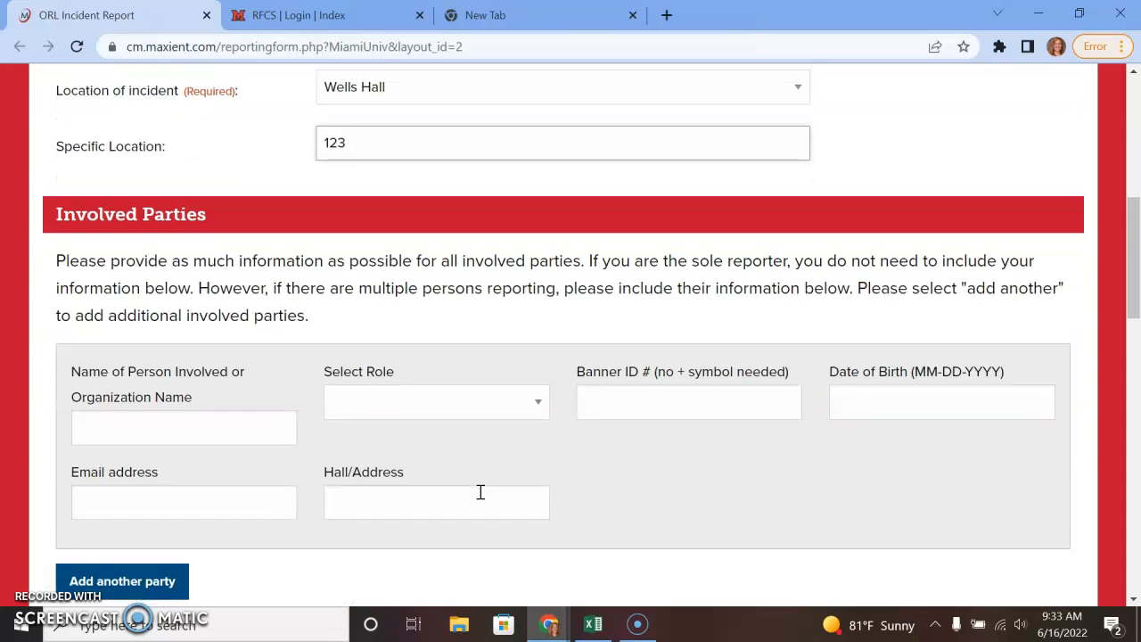
Enter the first resident's name under Involved Parties and assign the Respondent role.
{"action": "scroll", "coordinate": [480, 492], "scroll_direction": "down", "scroll_amount": 2}
{"action": "left_click", "coordinate": [205, 250]}
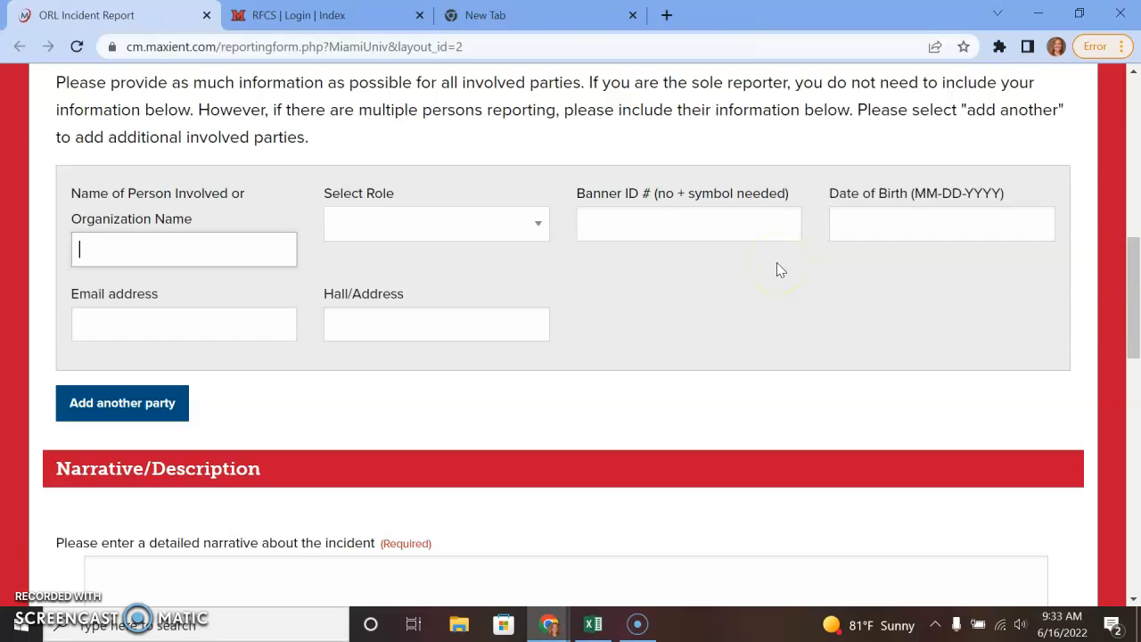
{"action": "type", "text": "Dwight Schrute"}
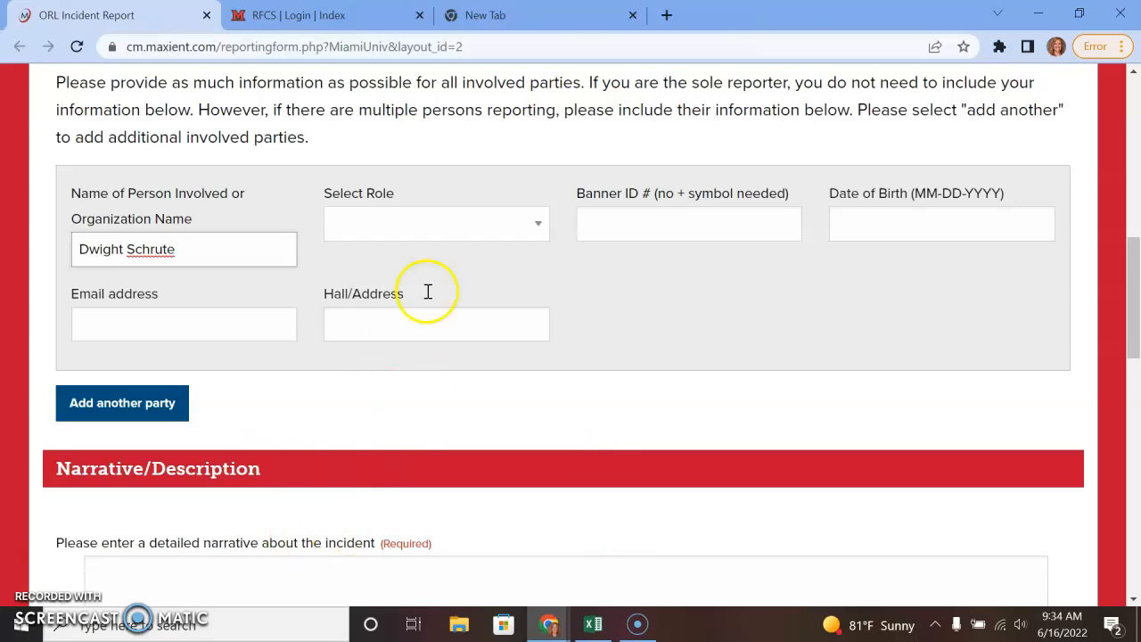
{"action": "left_click", "coordinate": [496, 224]}
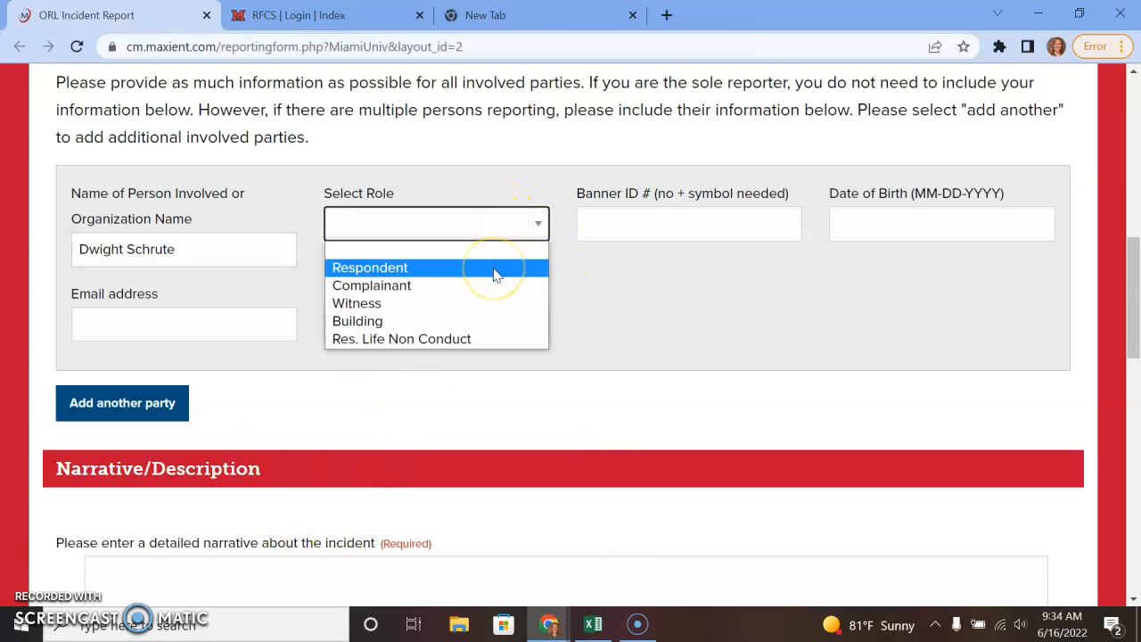
{"action": "left_click", "coordinate": [401, 269]}
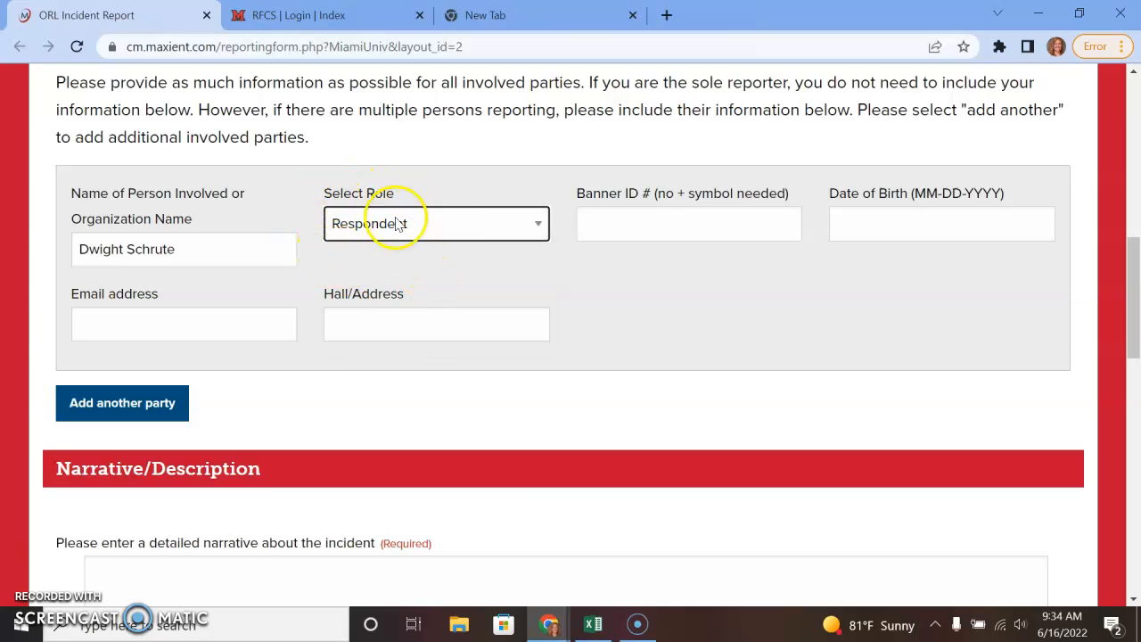
{"action": "left_click", "coordinate": [657, 236]}
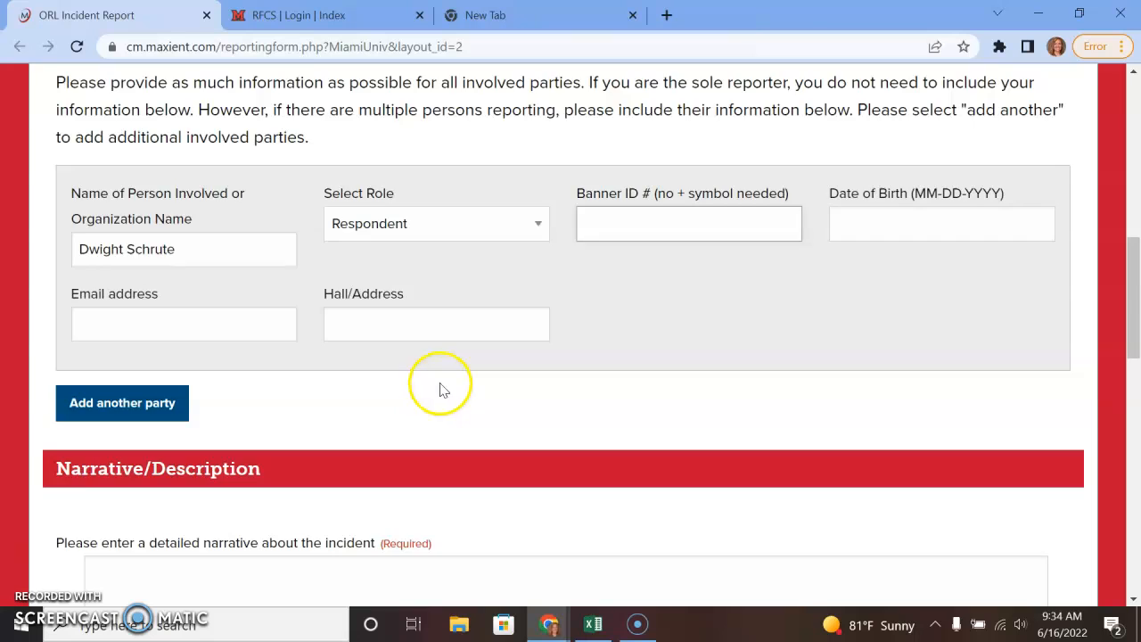
{"action": "scroll", "coordinate": [440, 387], "scroll_direction": "down", "scroll_amount": 3}
{"action": "left_click", "coordinate": [466, 366]}
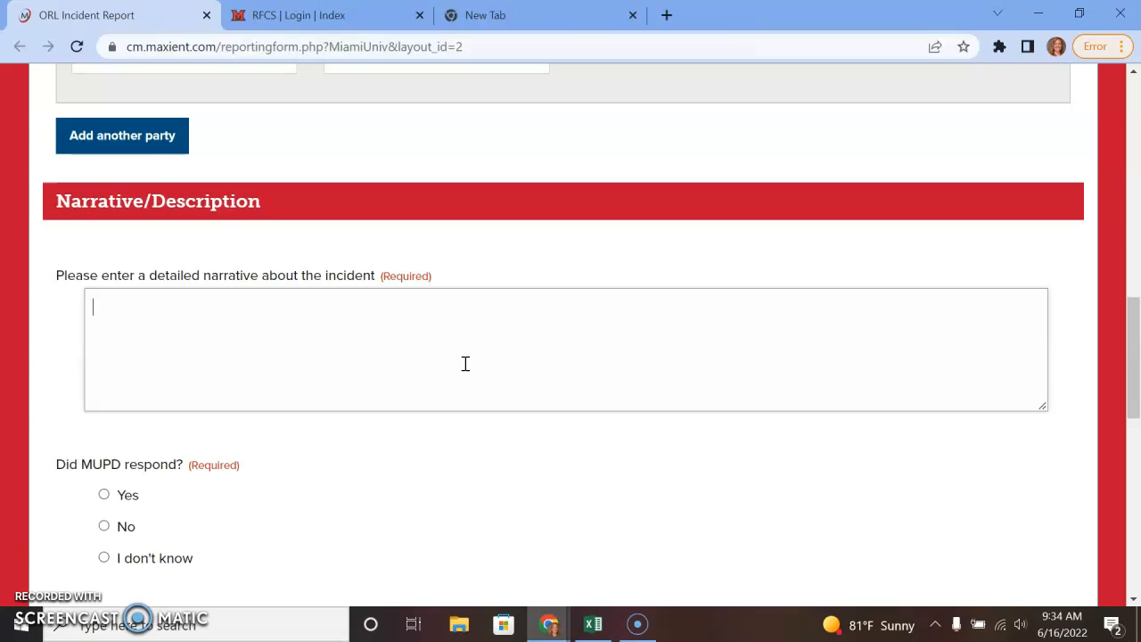
Type the narrative opening: on June 16 at 9:30am the resident left room 123 through Wells hall.
{"action": "type", "text": "On ju"}
{"action": "key", "text": "BackSpace"}
{"action": "key", "text": "BackSpace"}
{"action": "type", "text": "June 16 at 9:30am, resident Dw"}
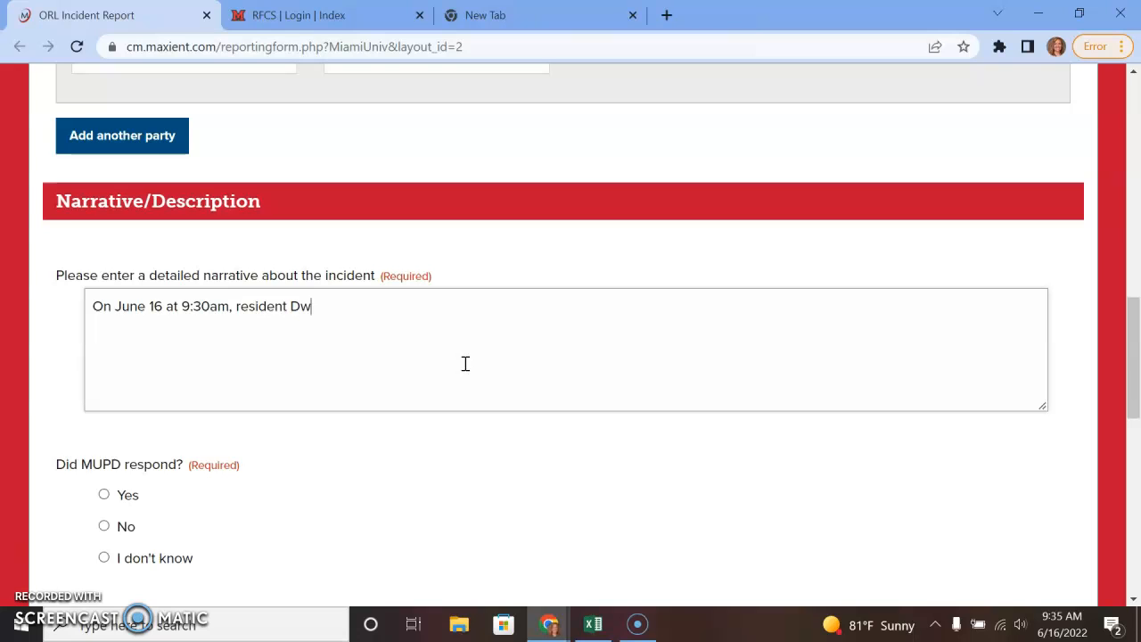
{"action": "type", "text": "ight Schrute was walking t"}
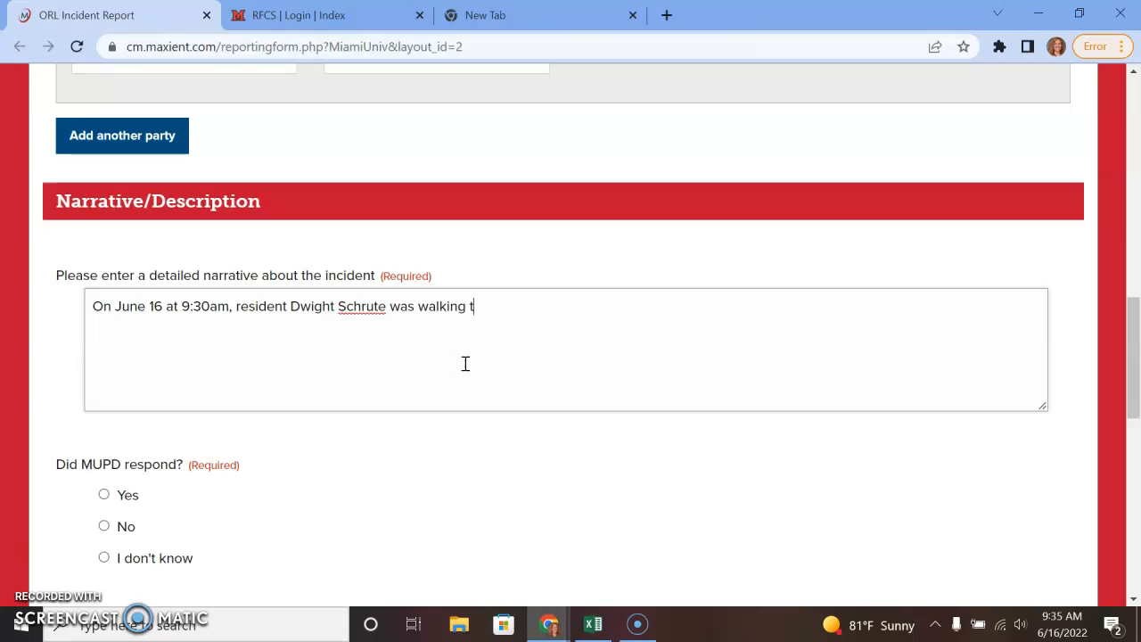
{"action": "type", "text": "hrough Wells hall after leaving room 123."}
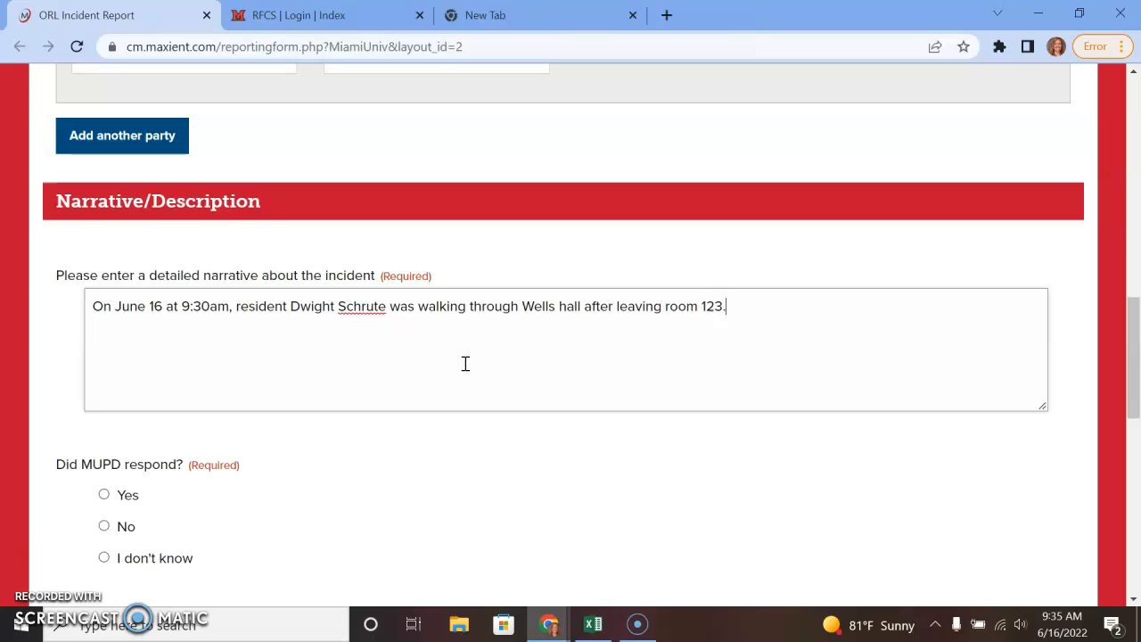
{"action": "left_click_drag", "start_coordinate": [113, 306], "coordinate": [386, 310]}
{"action": "left_click_drag", "start_coordinate": [521, 305], "coordinate": [802, 309]}
{"action": "left_click", "coordinate": [779, 308]}
{"action": "scroll", "coordinate": [466, 400], "scroll_direction": "up", "scroll_amount": 5}
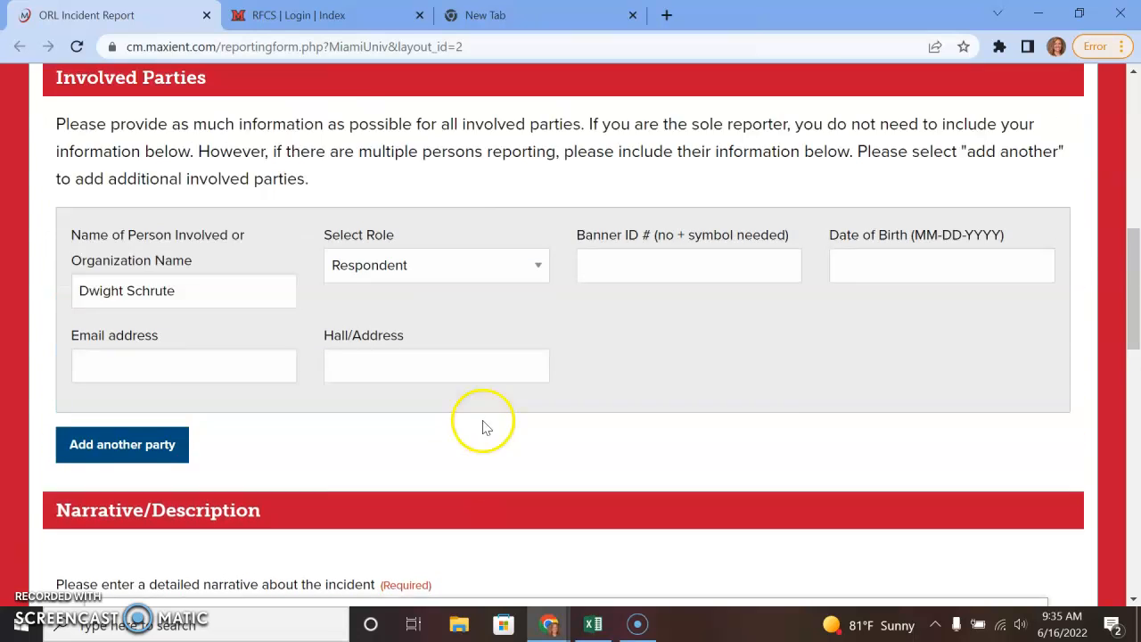
{"action": "scroll", "coordinate": [624, 494], "scroll_direction": "up", "scroll_amount": 2}
{"action": "scroll", "coordinate": [624, 494], "scroll_direction": "down", "scroll_amount": 5}
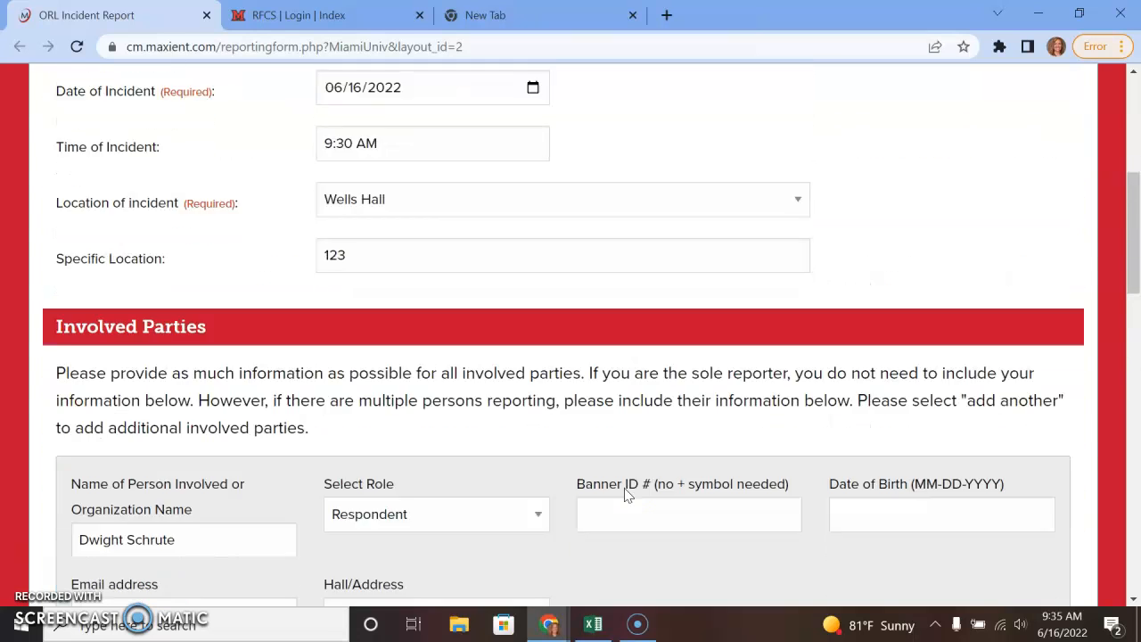
{"action": "left_click", "coordinate": [727, 492]}
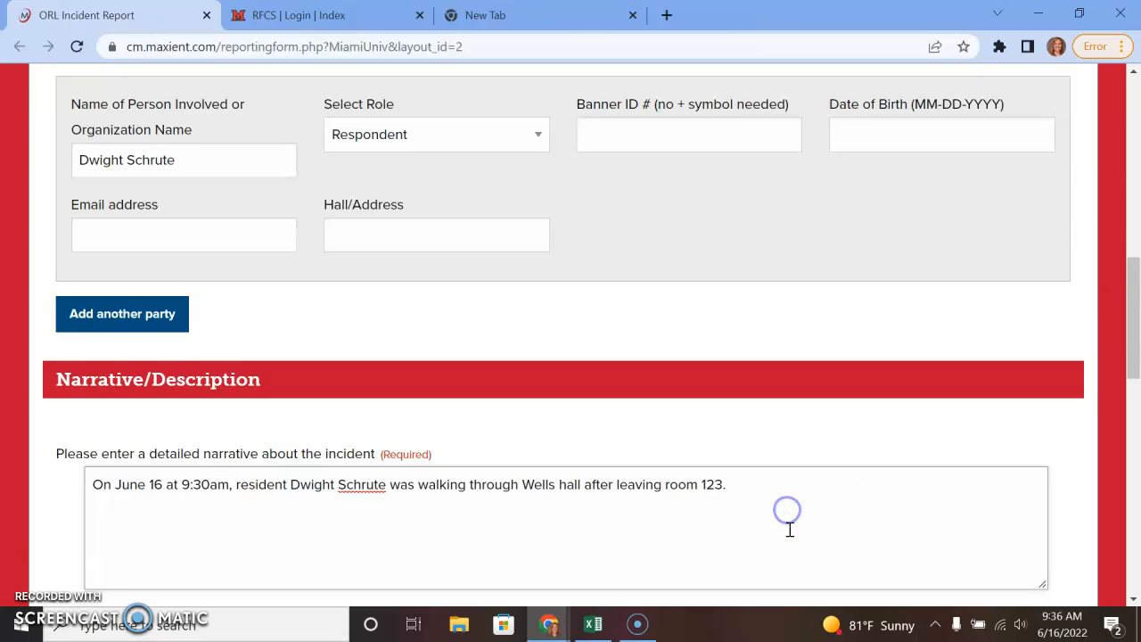
{"action": "scroll", "coordinate": [790, 482], "scroll_direction": "down", "scroll_amount": 2}
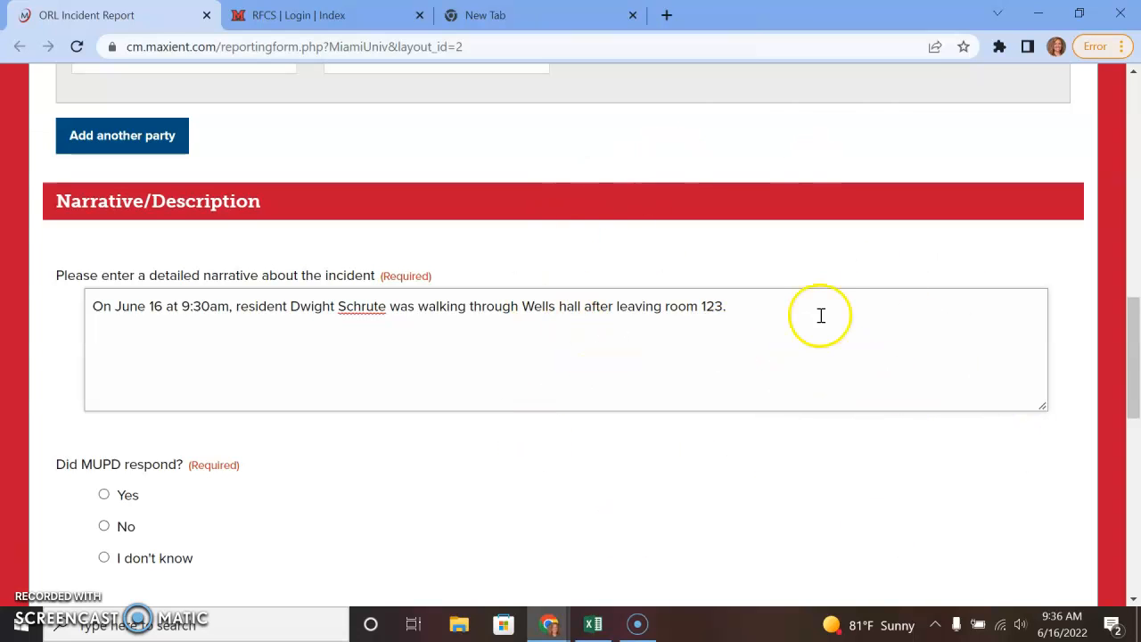
Answer No to MUPD responding and Yes to pictures taken and attached, officer name blank.
{"action": "scroll", "coordinate": [802, 402], "scroll_direction": "down", "scroll_amount": 3}
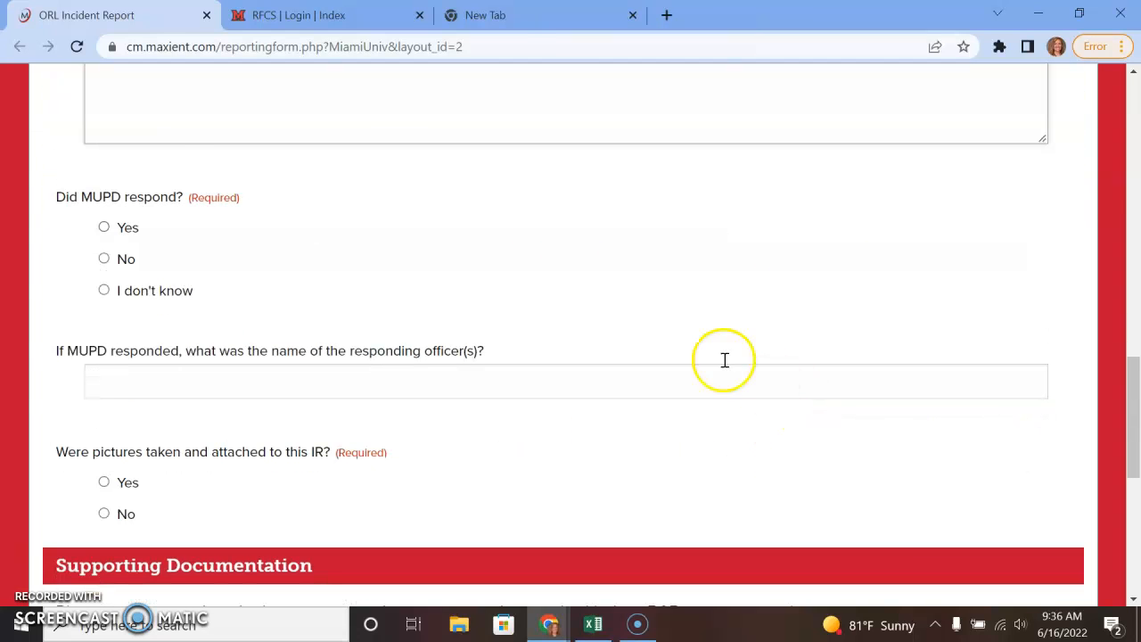
{"action": "left_click", "coordinate": [134, 229]}
{"action": "left_click", "coordinate": [135, 261]}
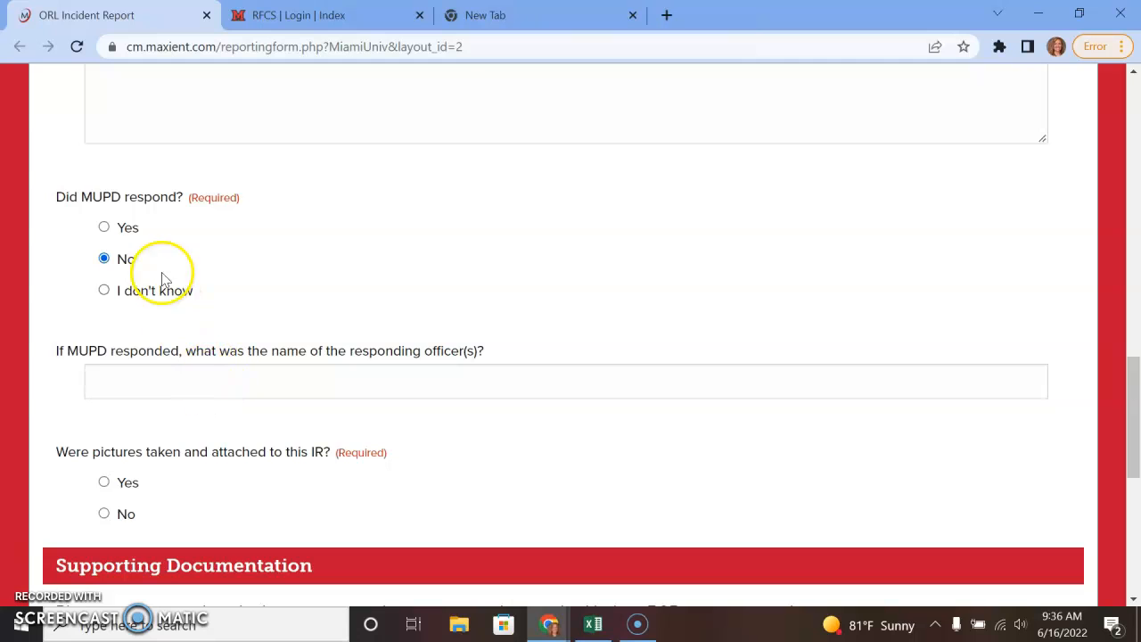
{"action": "left_click", "coordinate": [235, 383]}
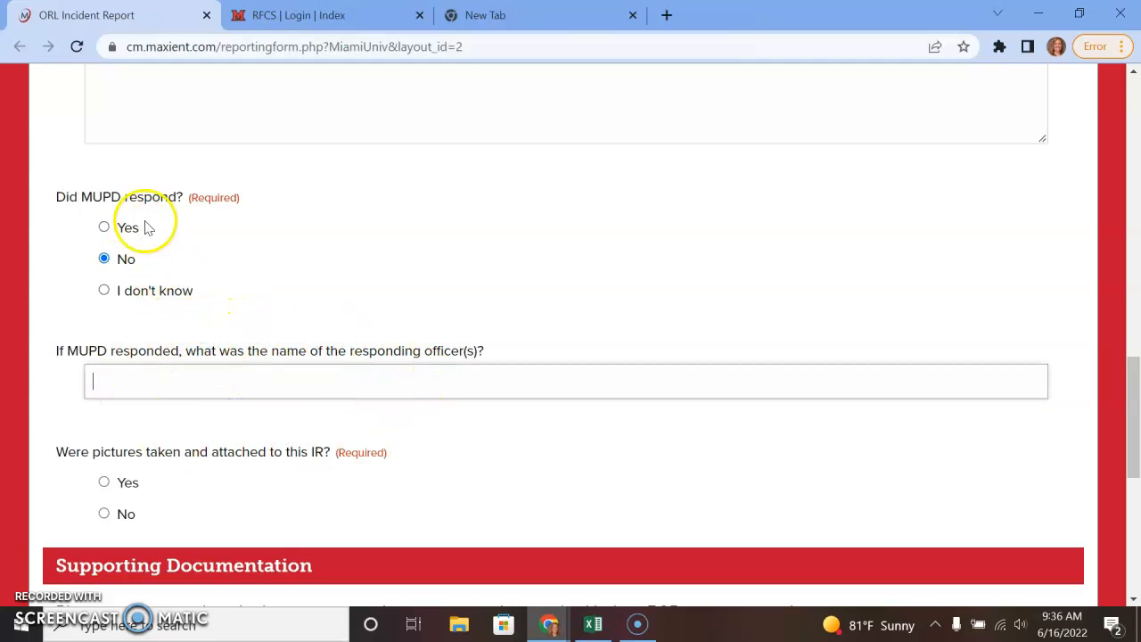
{"action": "left_click", "coordinate": [126, 481]}
{"action": "scroll", "coordinate": [374, 476], "scroll_direction": "down", "scroll_amount": 2}
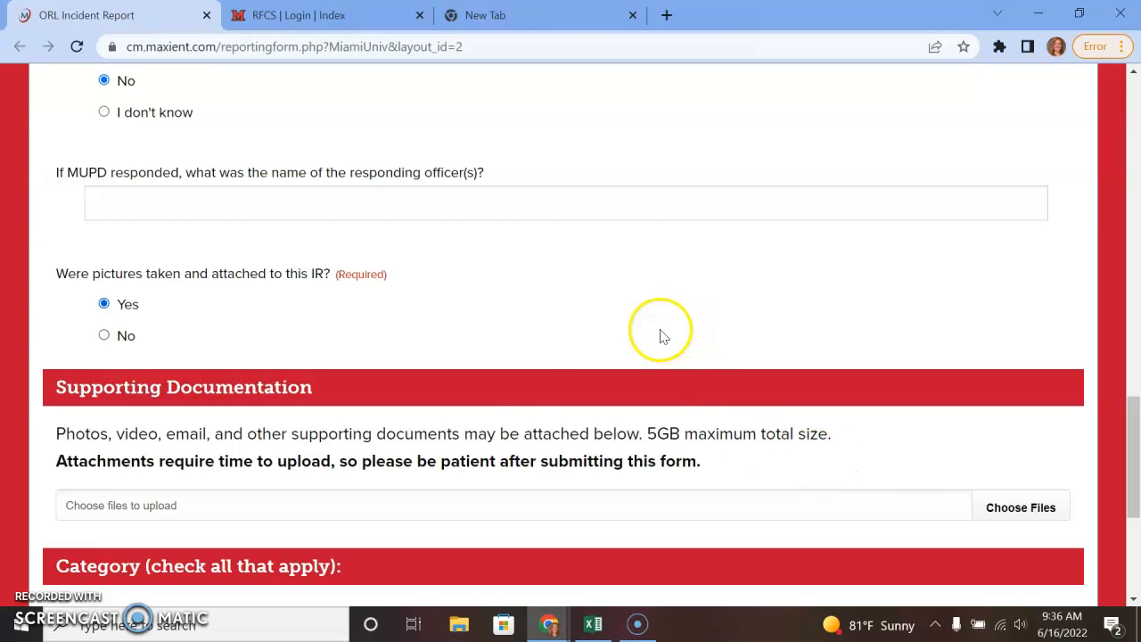
{"action": "scroll", "coordinate": [641, 508], "scroll_direction": "up", "scroll_amount": 2}
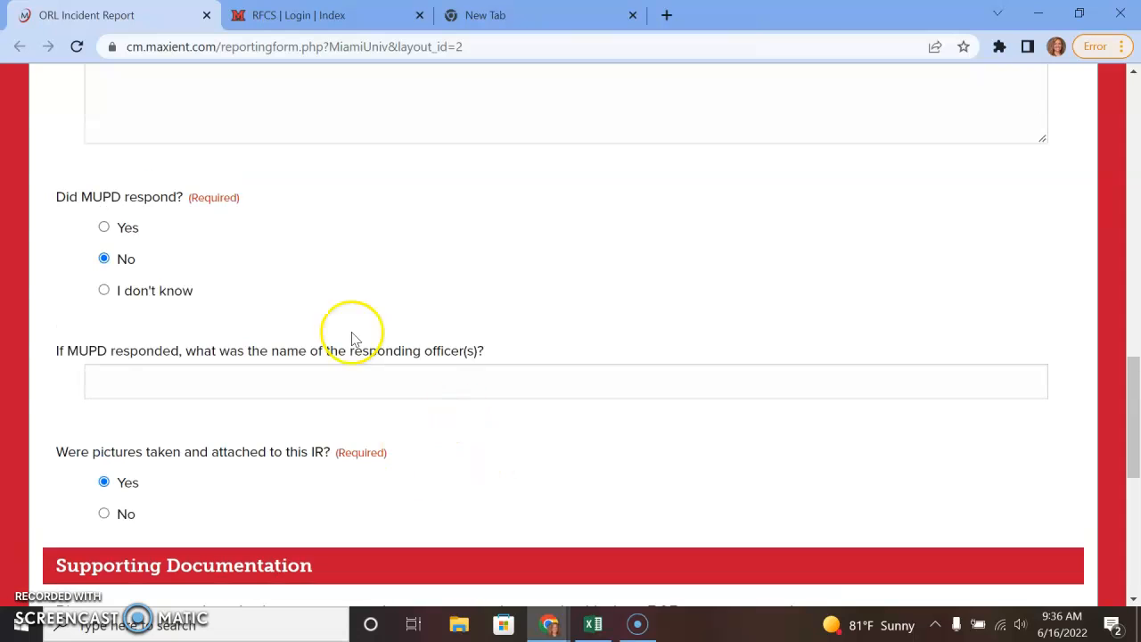
{"action": "scroll", "coordinate": [448, 502], "scroll_direction": "down", "scroll_amount": 1}
{"action": "scroll", "coordinate": [448, 502], "scroll_direction": "down", "scroll_amount": 1}
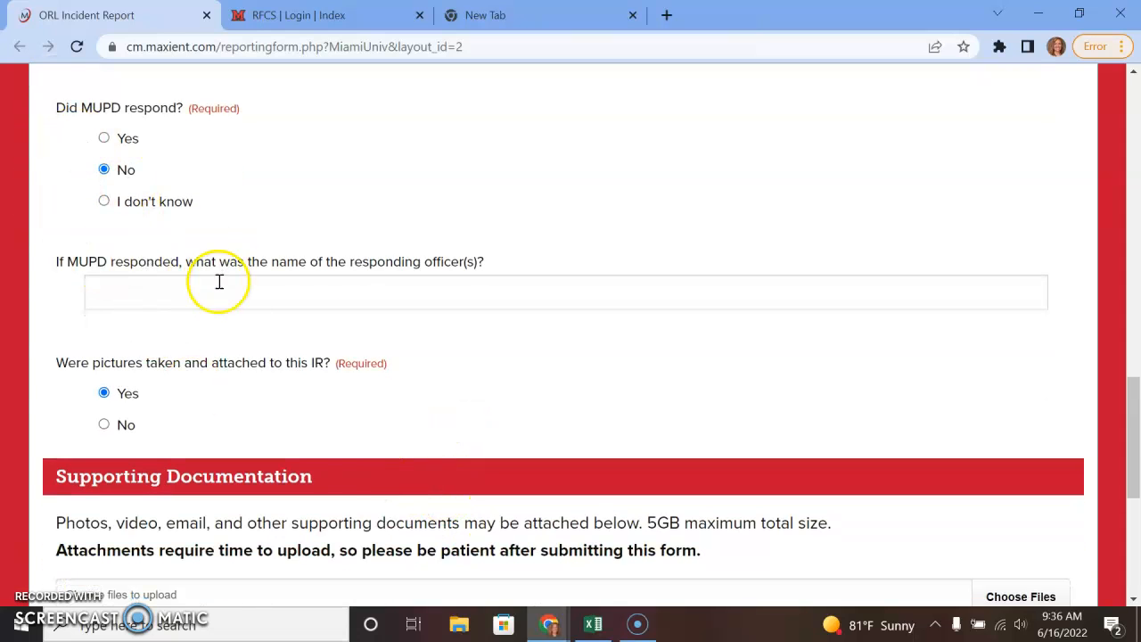
Add 'MUPD report number 2022-12345' on its own line below the narrative.
{"action": "scroll", "coordinate": [241, 319], "scroll_direction": "up", "scroll_amount": 2}
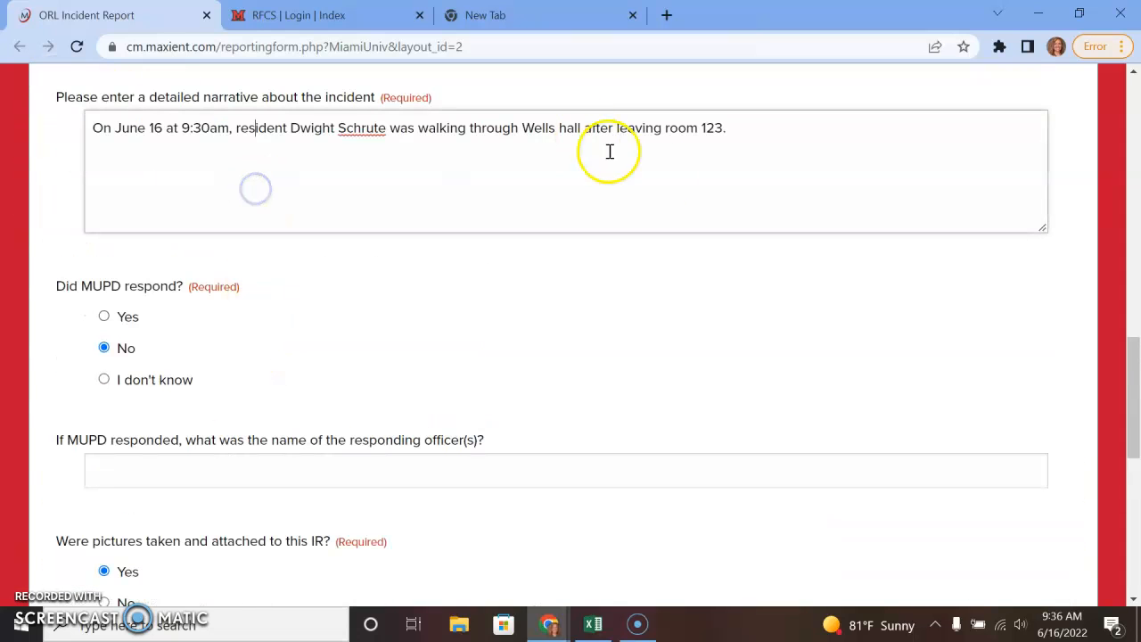
{"action": "type", "text": "MUP"}
{"action": "type", "text": "D rep"}
{"action": "type", "text": "ort number"}
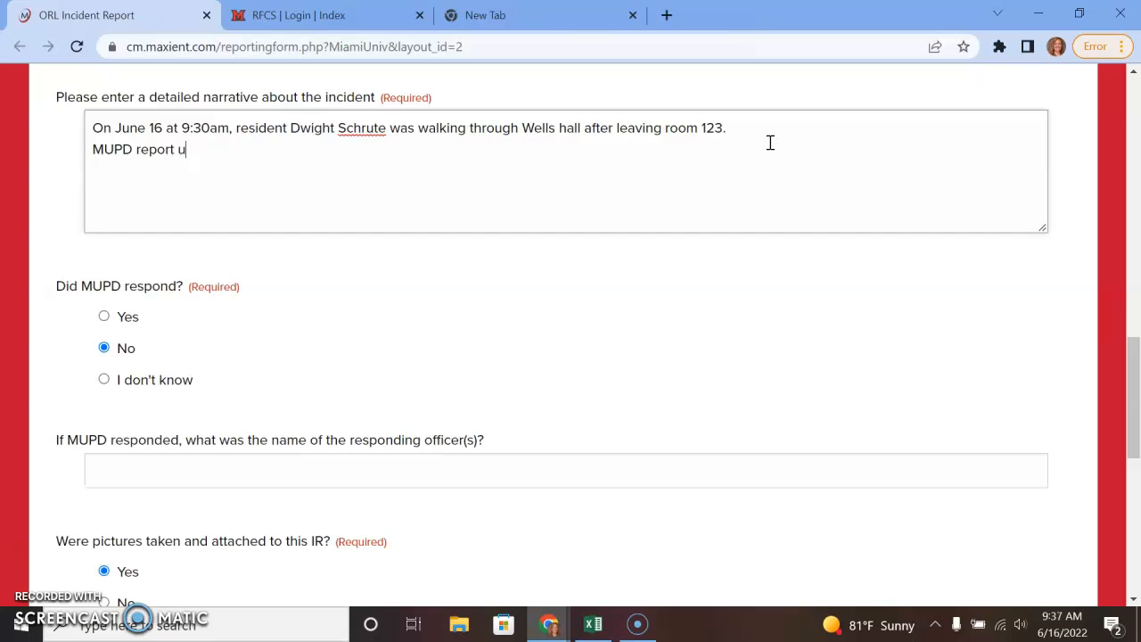
{"action": "type", "text": " 2022-12345"}
{"action": "left_click", "coordinate": [812, 125]}
{"action": "left_click", "coordinate": [97, 150]}
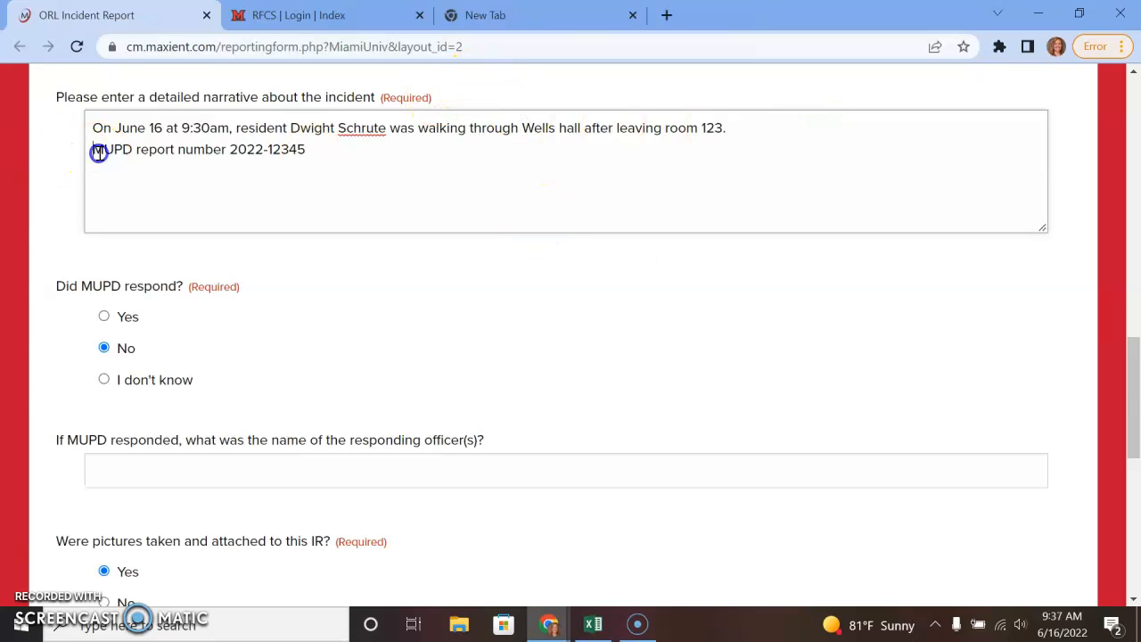
{"action": "key", "text": "Return"}
{"action": "left_click", "coordinate": [706, 142]}
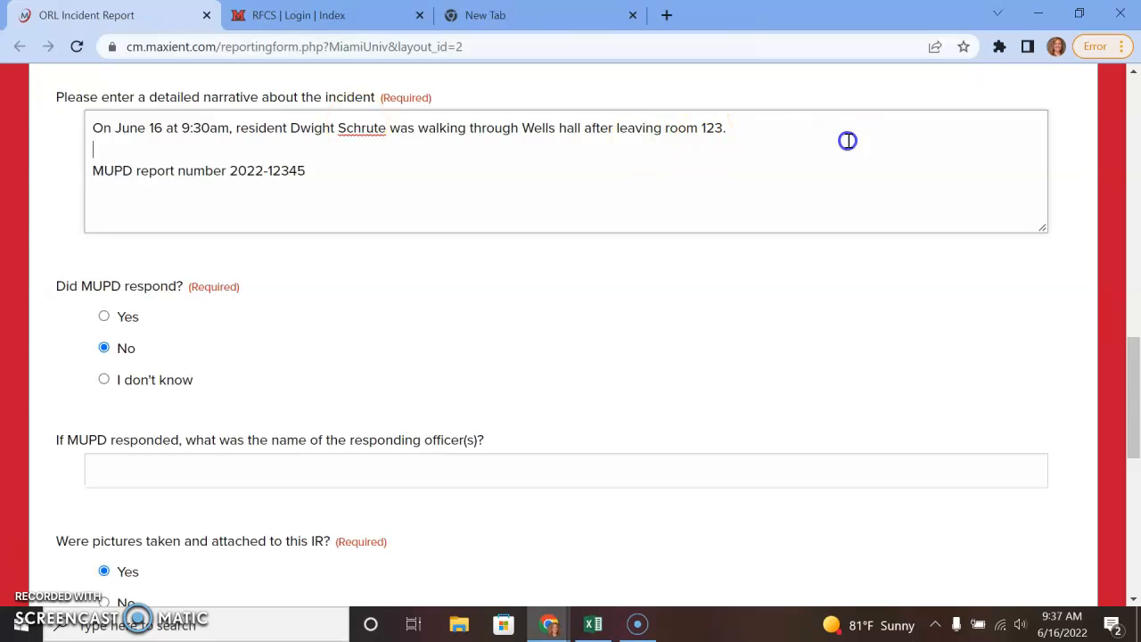
{"action": "left_click", "coordinate": [845, 128]}
Add that the RA had the resident pour his BudLight into the bathroom sink and recycle the can.
{"action": "type", "text": "Resident Dwight was hol"}
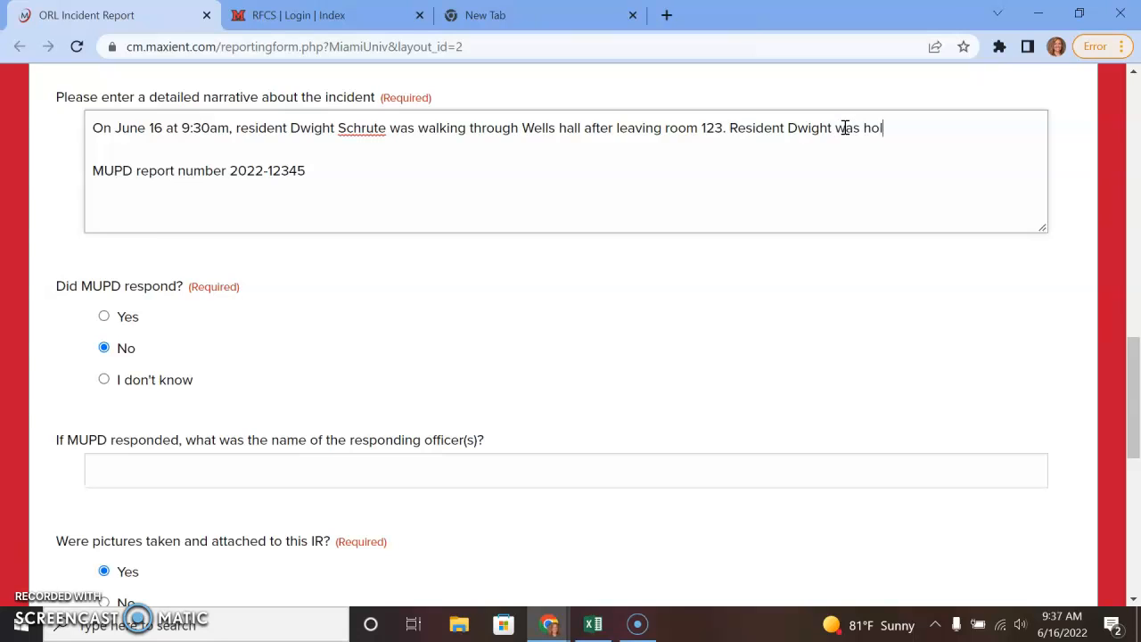
{"action": "type", "text": "ding a can of BudLight"}
{"action": "type", "text": " as"}
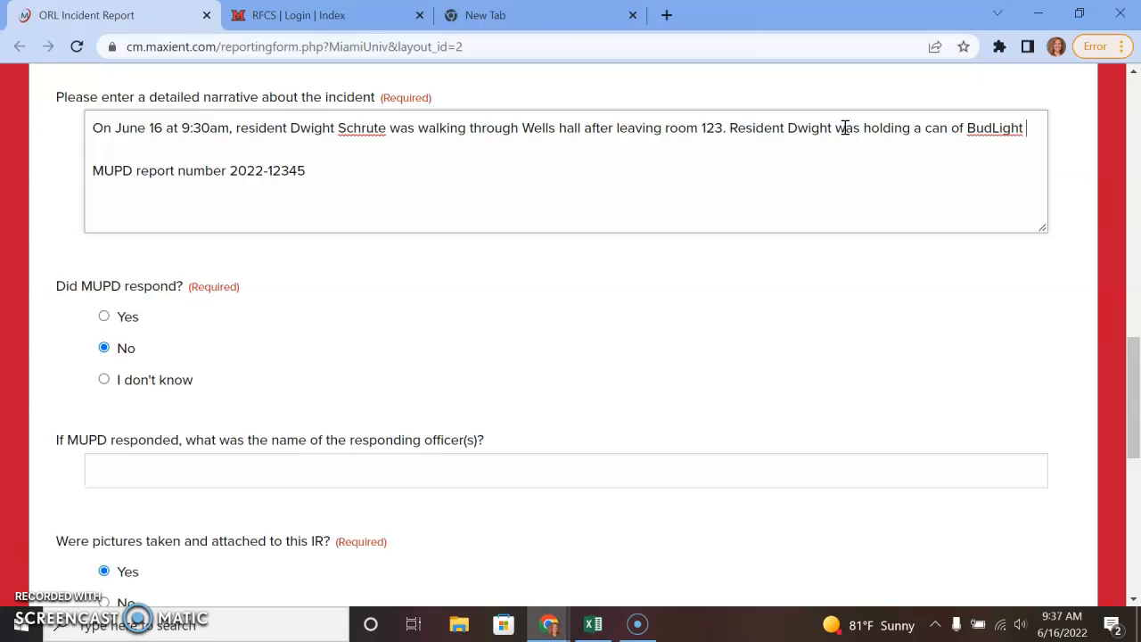
{"action": "key", "text": "BackSpace"}
{"action": "key", "text": "BackSpace"}
{"action": "key", "text": "BackSpace"}
{"action": "type", "text": "while"}
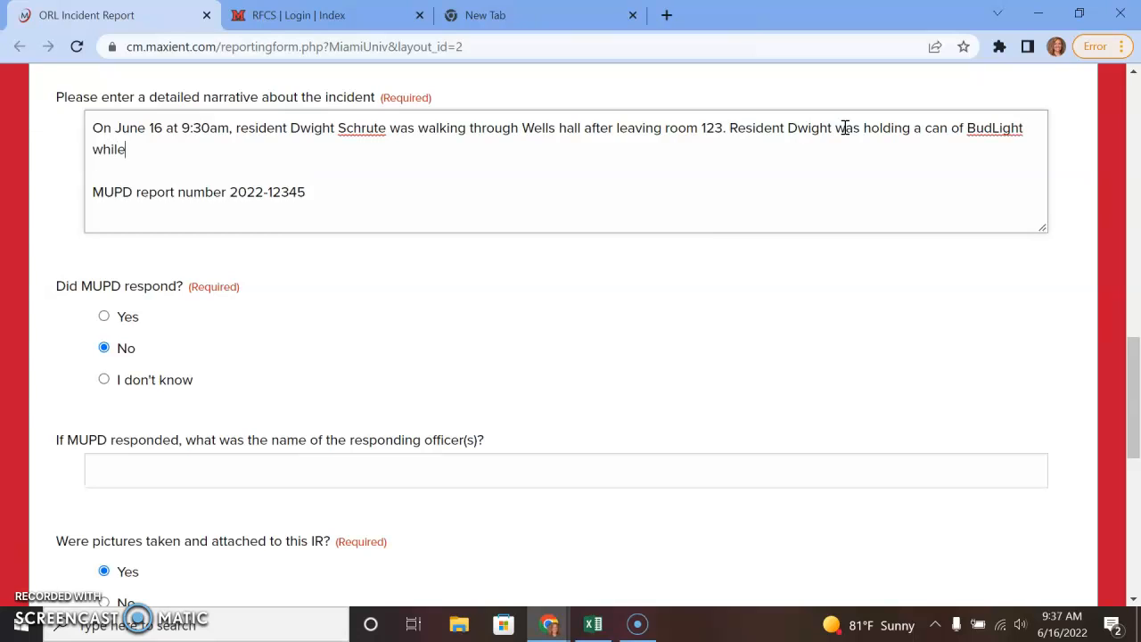
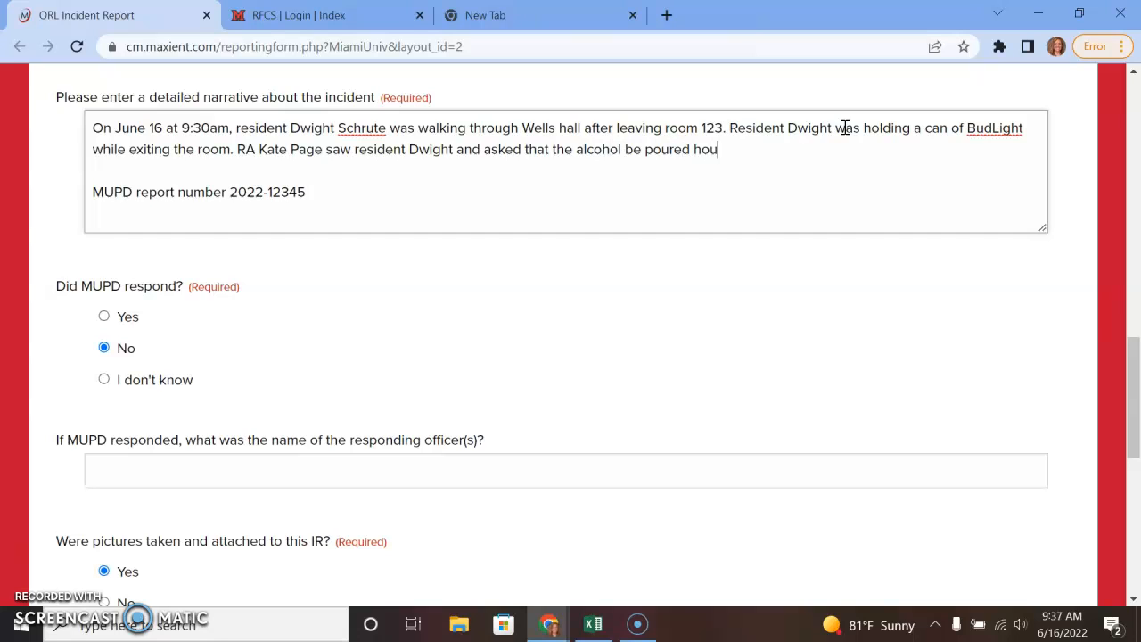
{"action": "type", "text": "out. Resident Dwigh"}
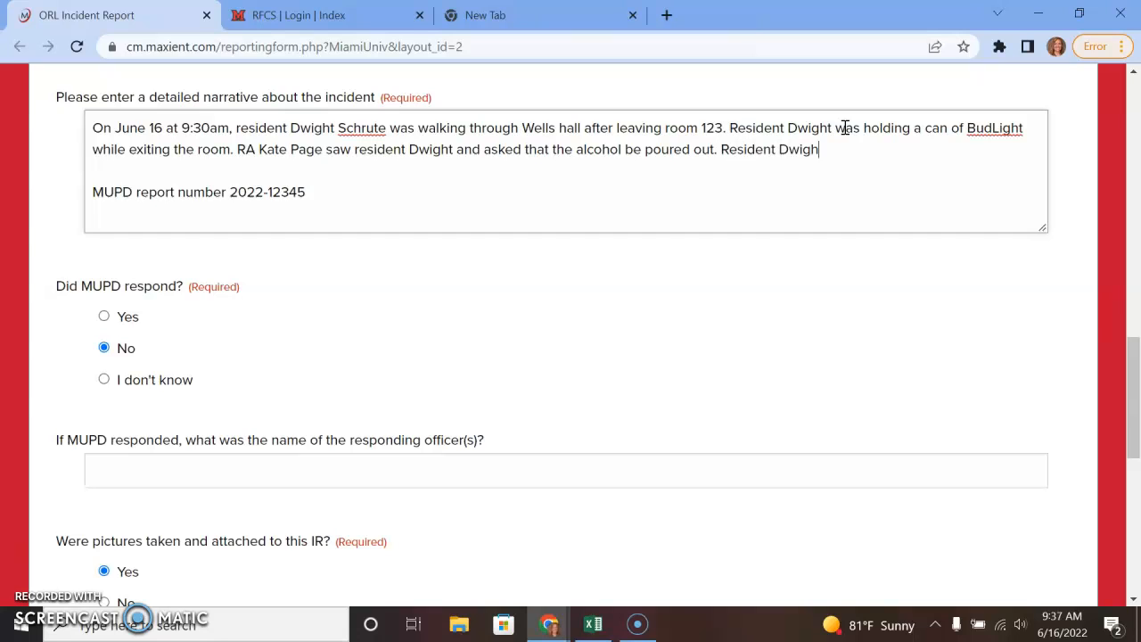
{"action": "type", "text": "t complied and dumped the  MUPD report numb"}
{"action": "key", "text": "BackSpace"}
{"action": "type", "text": "ped the alcohol"}
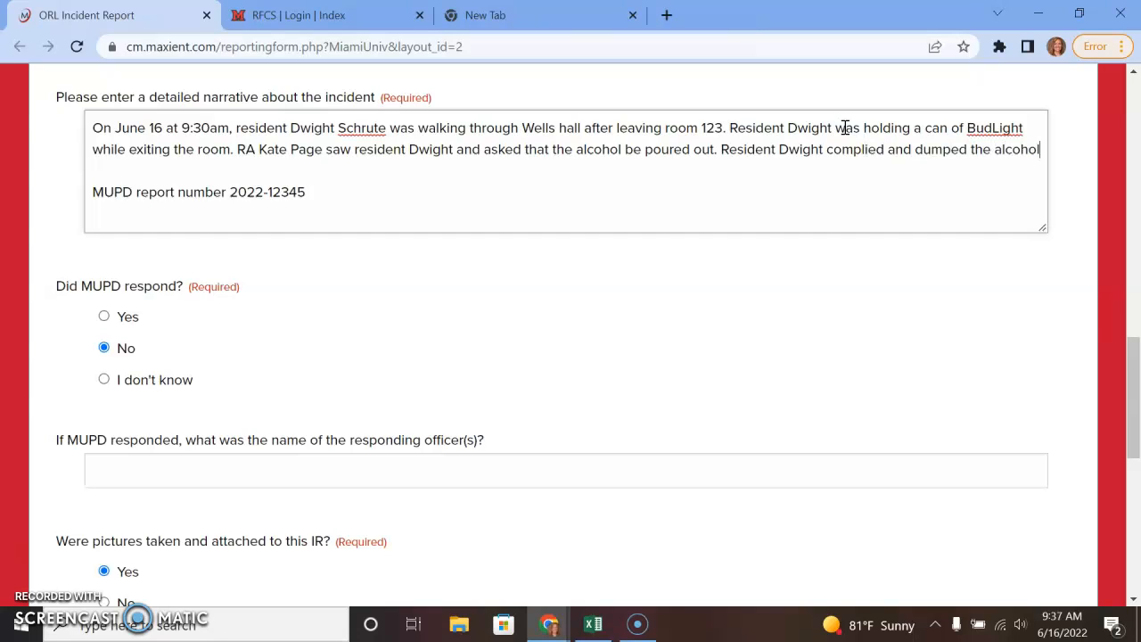
{"action": "type", "text": " in the bathroom sink before discarding the can in the r"}
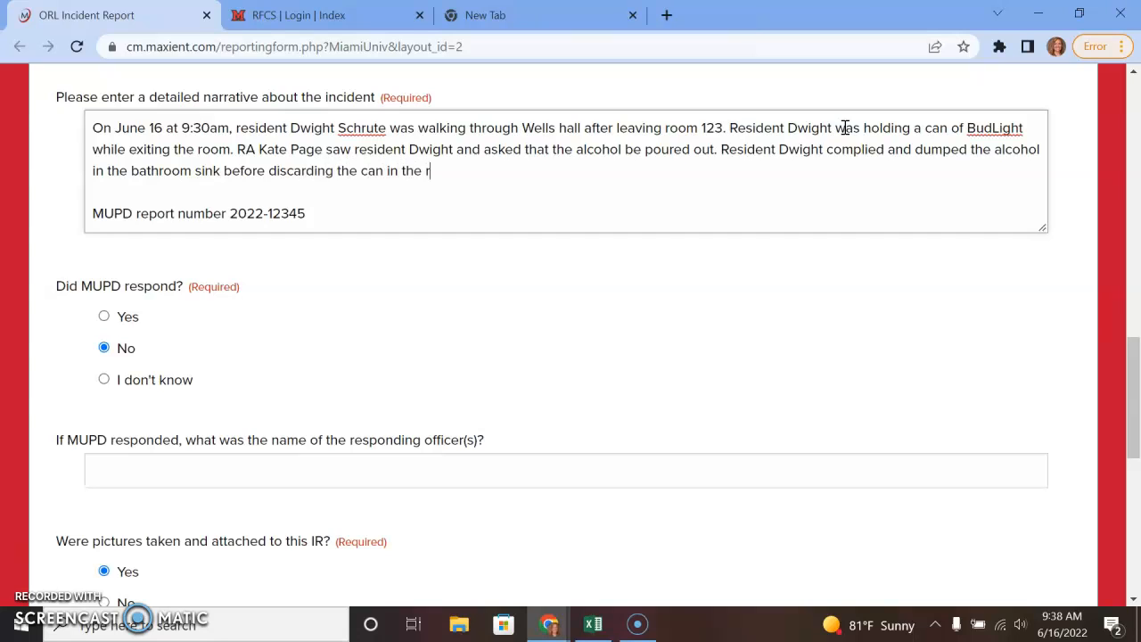
{"action": "type", "text": "ecycling."}
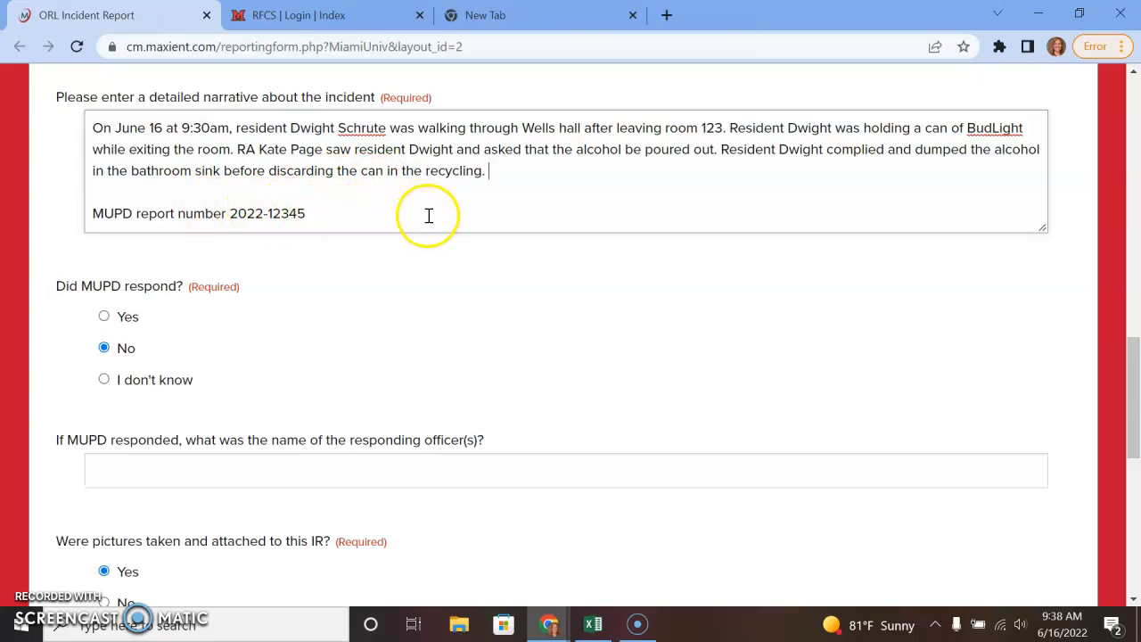
Check the report number line and place the cursor to continue the narrative.
{"action": "left_click", "coordinate": [544, 186]}
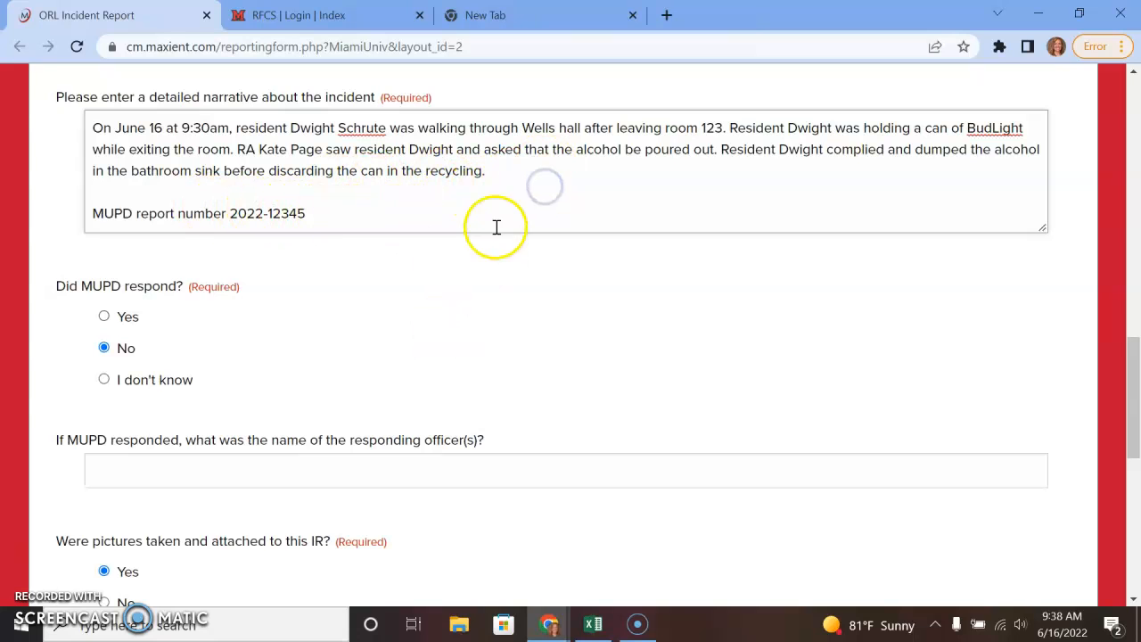
{"action": "left_click", "coordinate": [309, 214]}
{"action": "left_click", "coordinate": [512, 176]}
{"action": "left_click", "coordinate": [364, 219]}
{"action": "left_click_drag", "start_coordinate": [326, 214], "coordinate": [44, 229]}
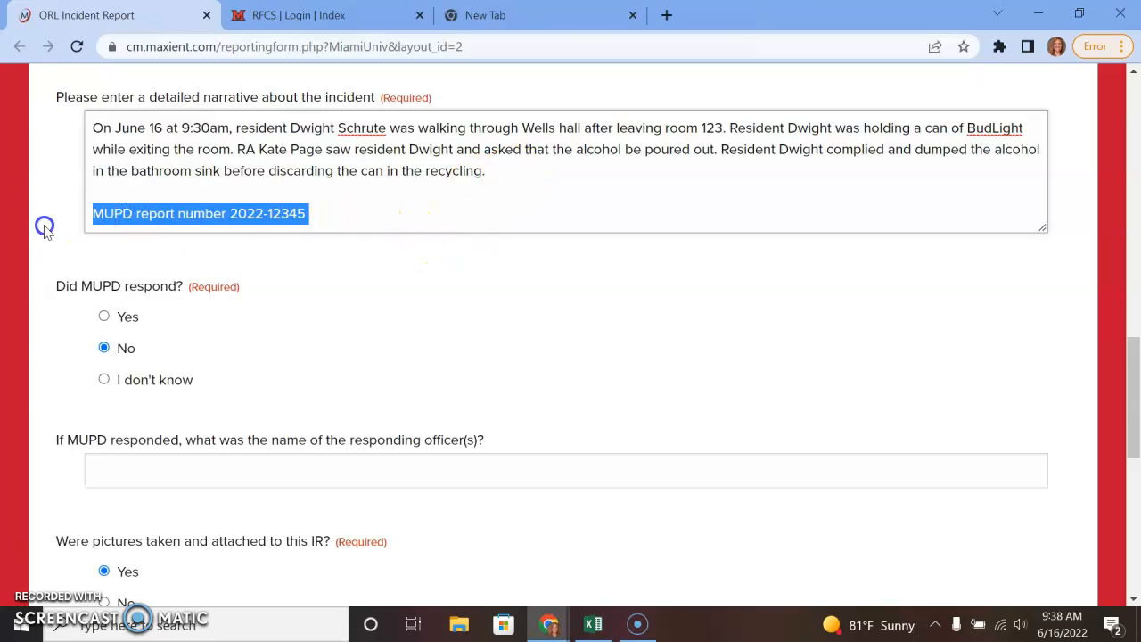
{"action": "left_click", "coordinate": [268, 216]}
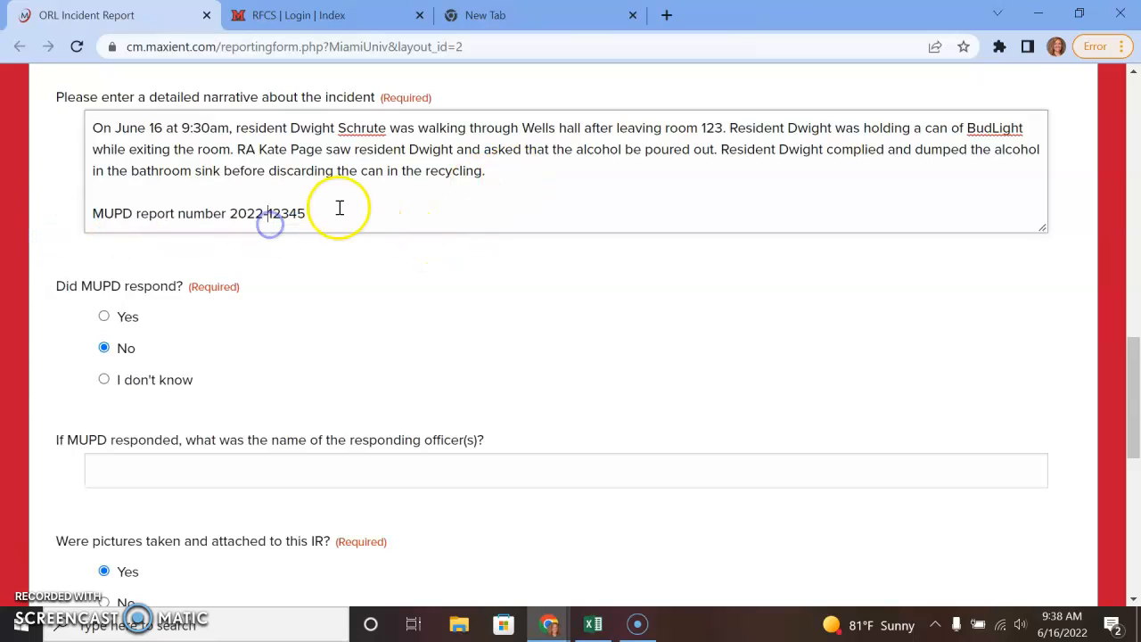
{"action": "left_click", "coordinate": [583, 169]}
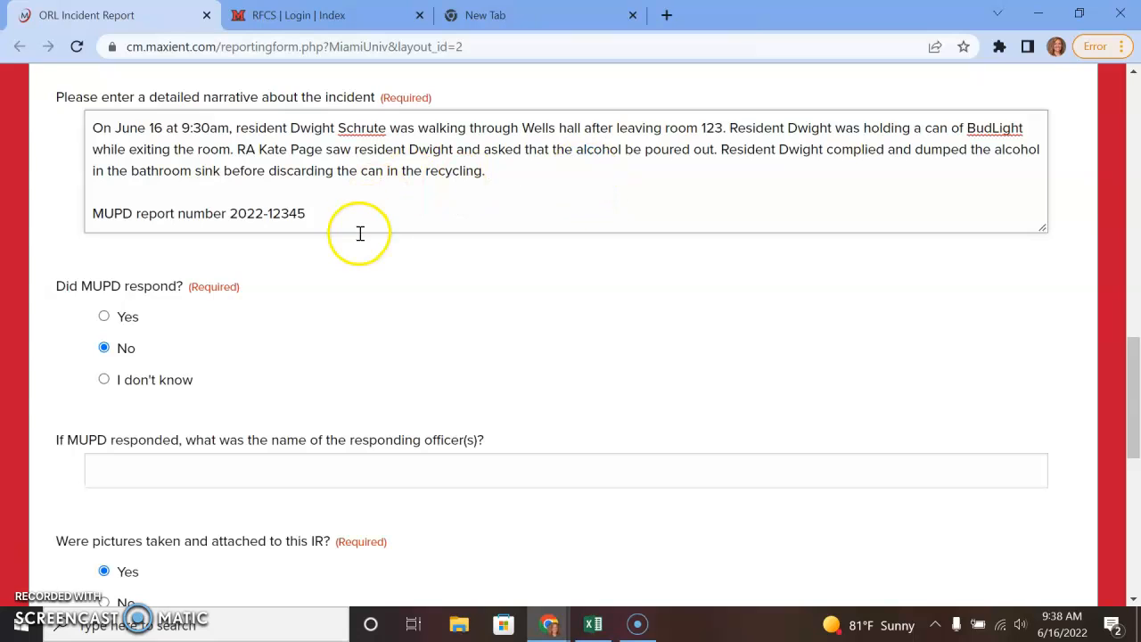
{"action": "left_click_drag", "start_coordinate": [360, 234], "coordinate": [108, 214]}
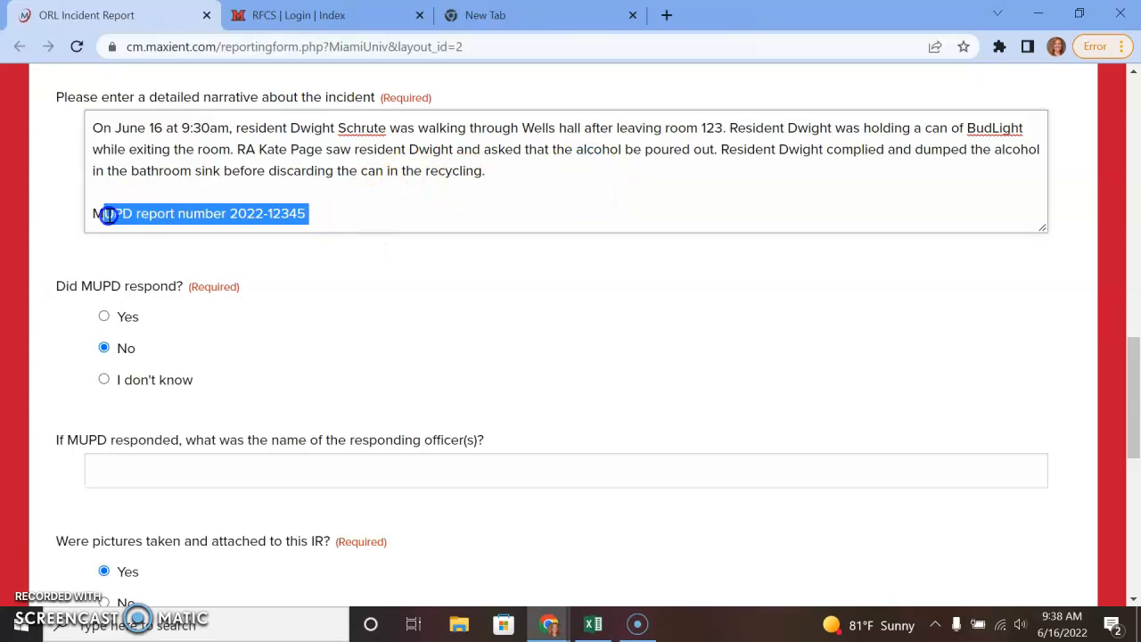
{"action": "left_click", "coordinate": [406, 216]}
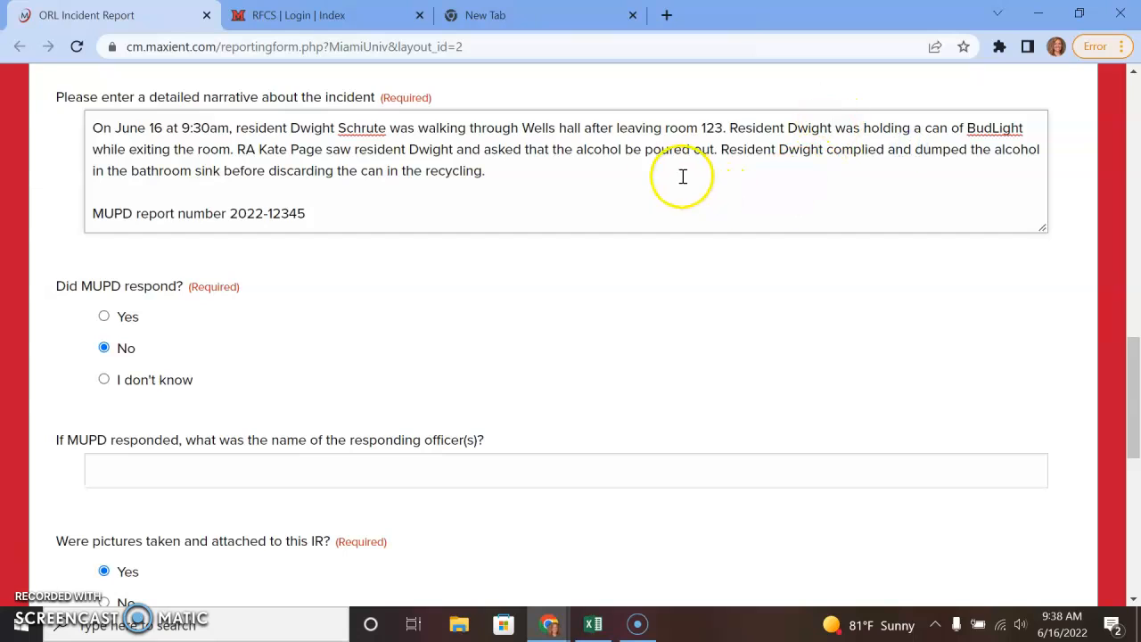
{"action": "left_click", "coordinate": [725, 162]}
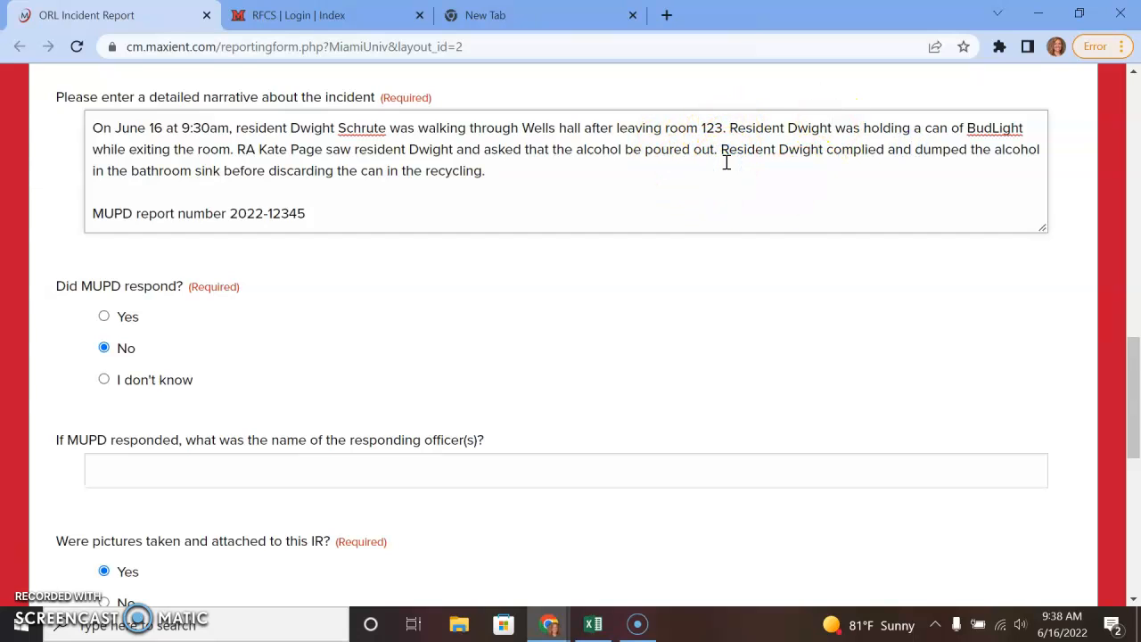
Start a new paragraph: the RA found a second resident passed out near room 123.
{"action": "key", "text": "Return"}
{"action": "type", "text": "RA Kate then saw Michael Scott "}
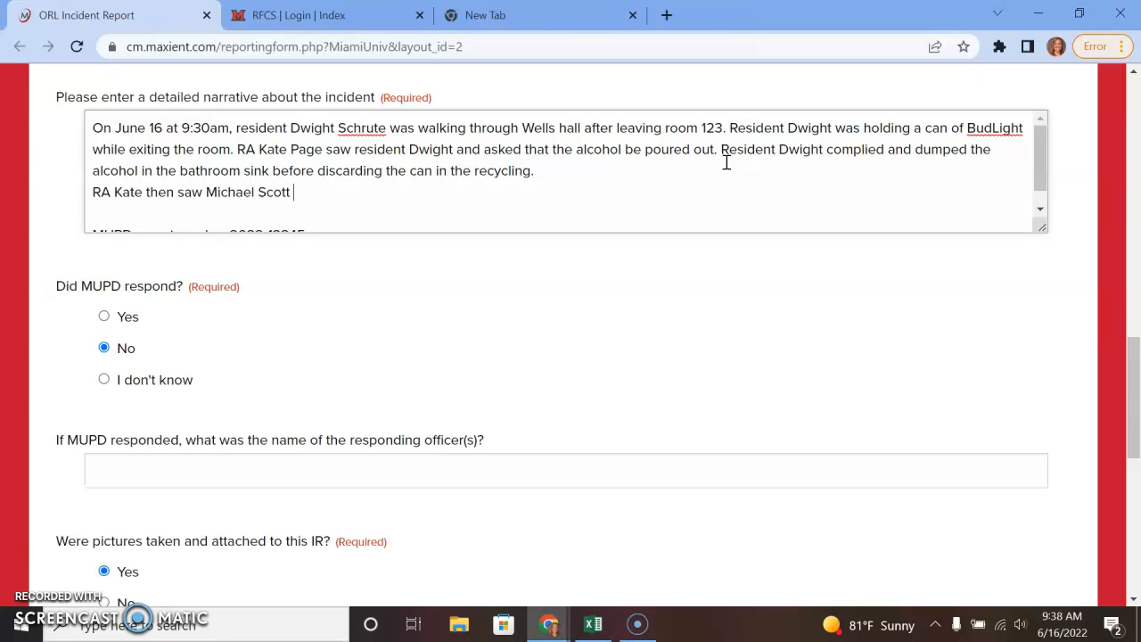
{"action": "type", "text": "passed out in the hallway newa"}
{"action": "key", "text": "BackSpace"}
{"action": "key", "text": "BackSpace"}
{"action": "type", "text": "ar "}
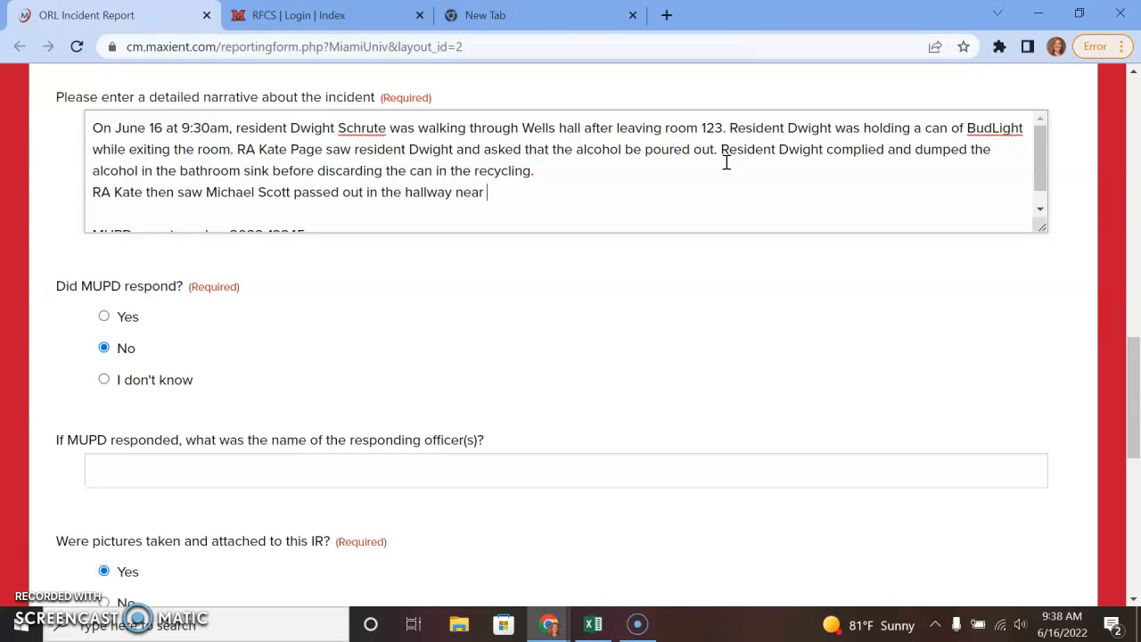
{"action": "type", "text": "room 123 and coul"}
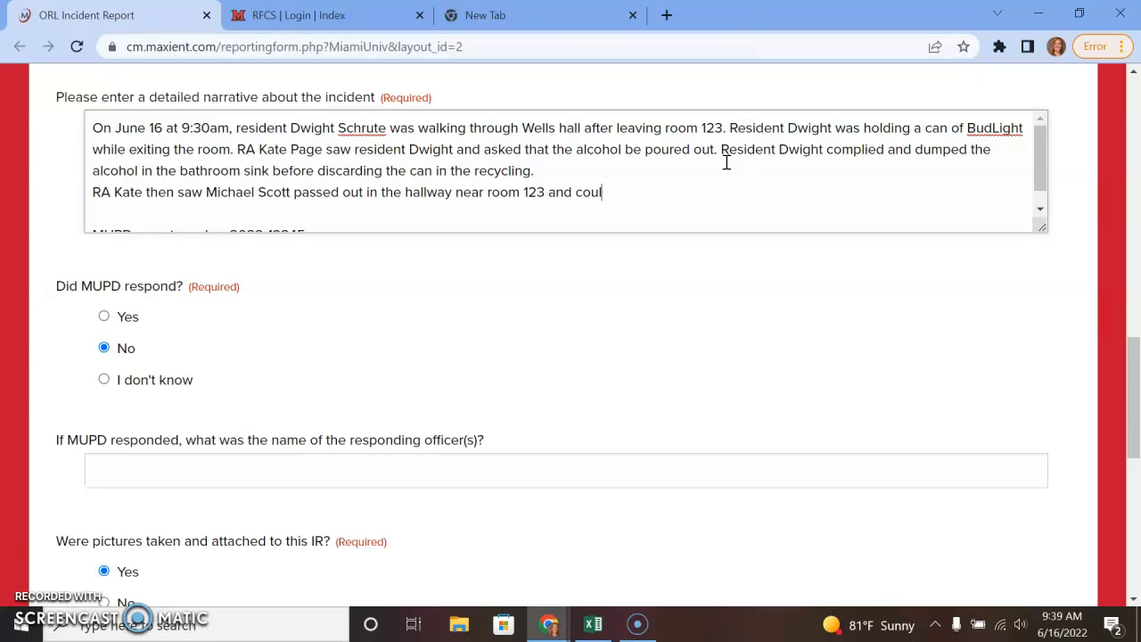
{"action": "type", "text": "d not Micha"}
{"action": "key", "text": "BackSpace"}
{"action": "type", "text": "resident Michael"}
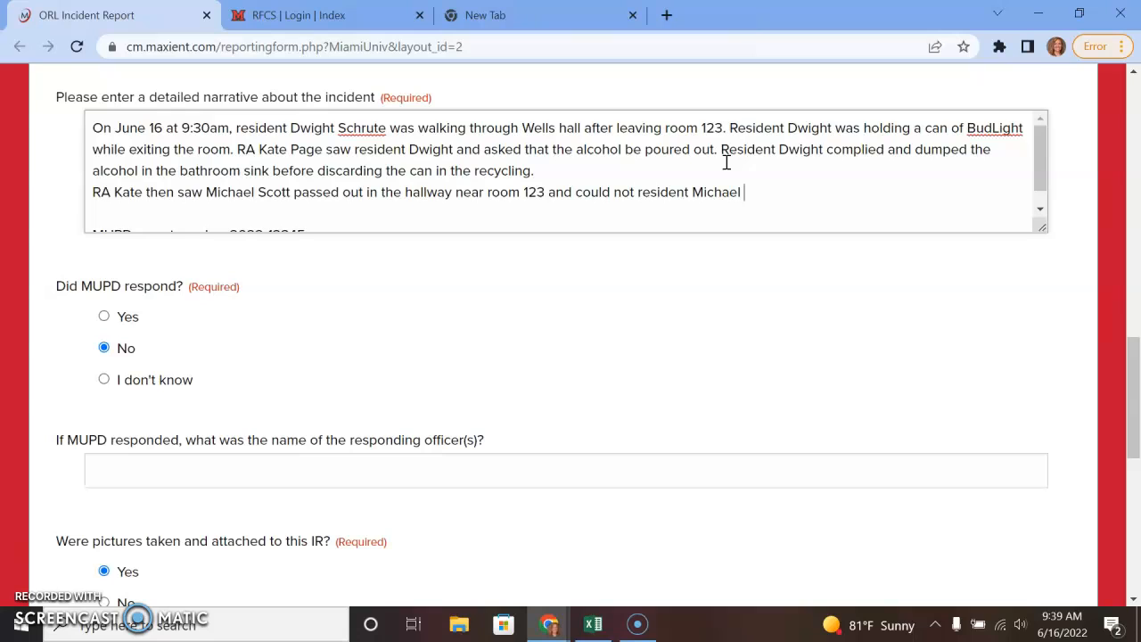
Add that he couldn't be woken, MUPD was contacted, and begin 'EMTs arrived with'.
{"action": "left_click", "coordinate": [645, 191]}
{"action": "type", "text": "wake"}
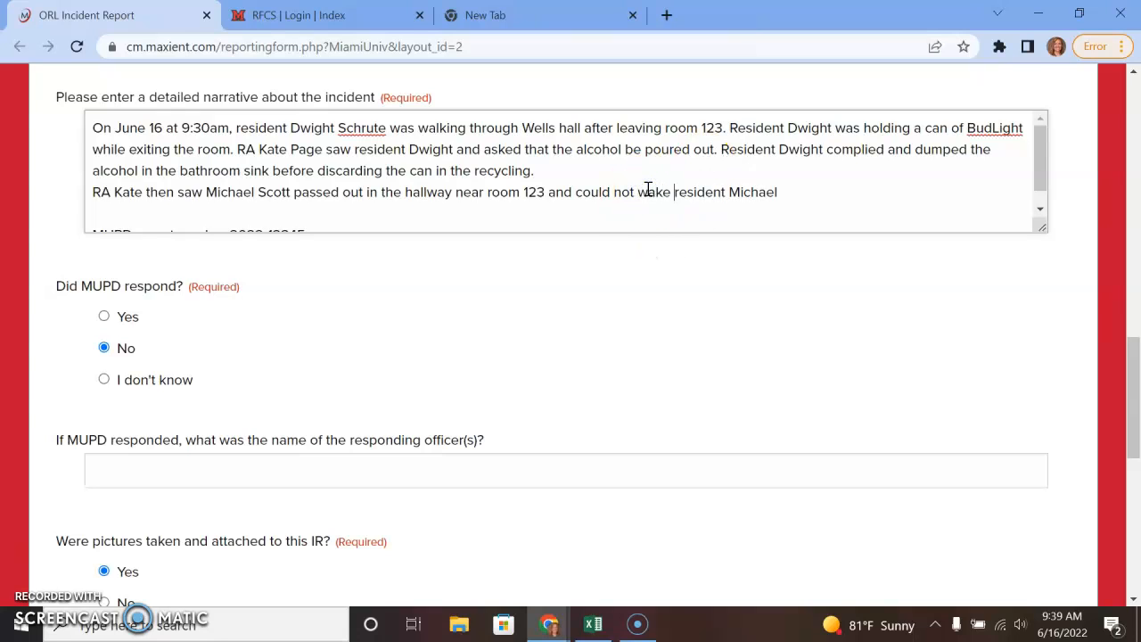
{"action": "left_click", "coordinate": [838, 199]}
{"action": "key", "text": "BackSpace"}
{"action": "type", "text": ", so MUPD was contacted and resident Michael "}
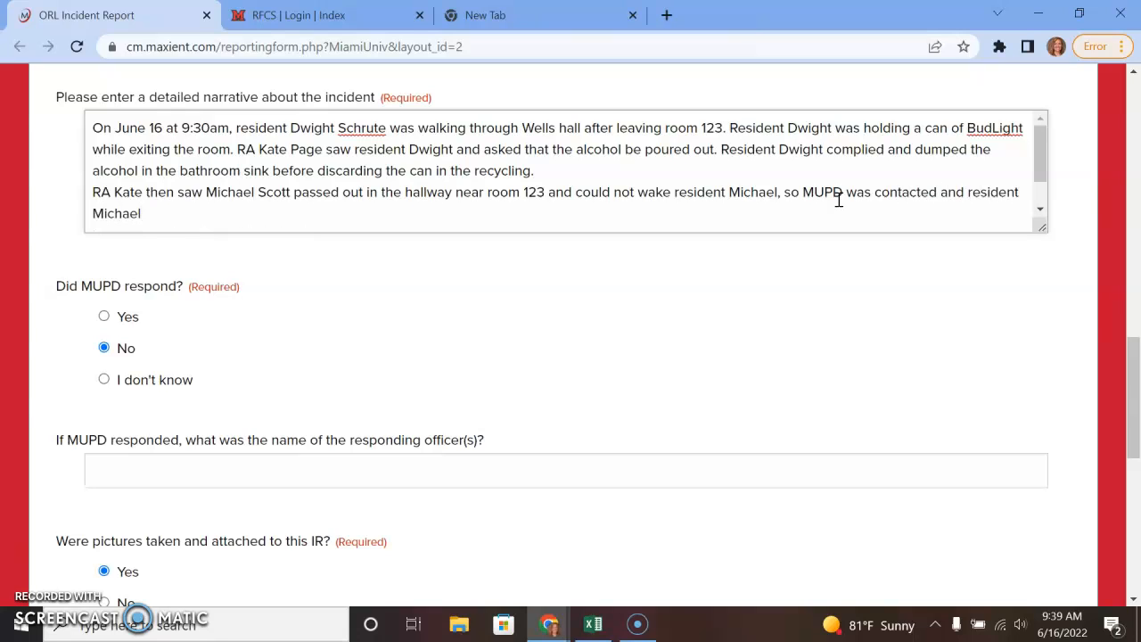
{"action": "type", "text": "was "}
{"action": "type", "text": "given medical adttention."}
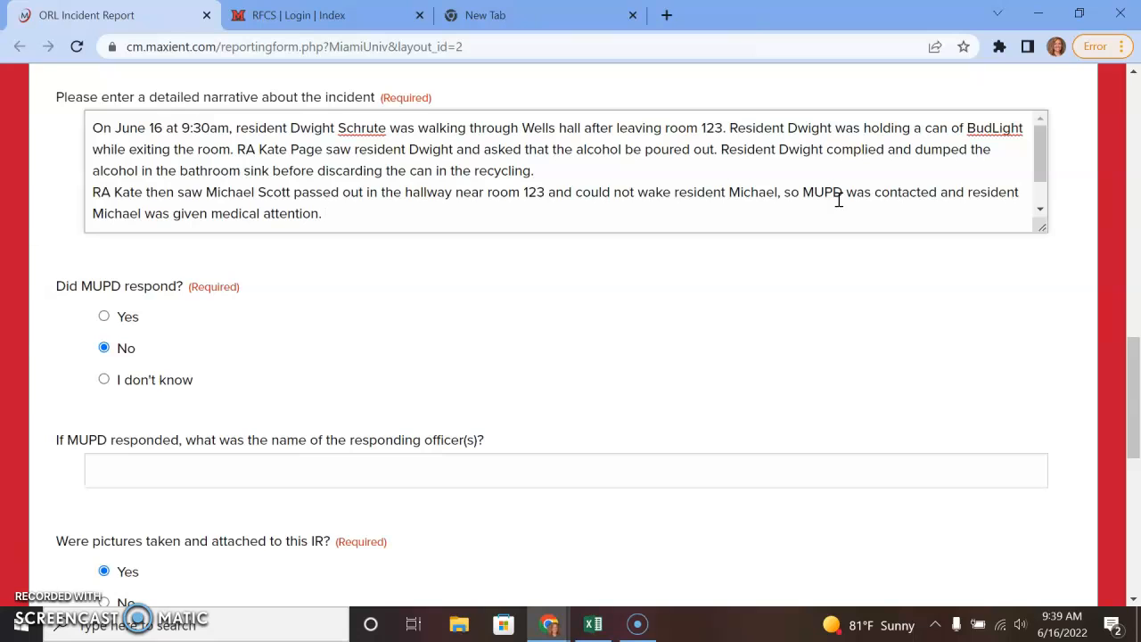
{"action": "left_click_drag", "start_coordinate": [381, 218], "coordinate": [77, 212]}
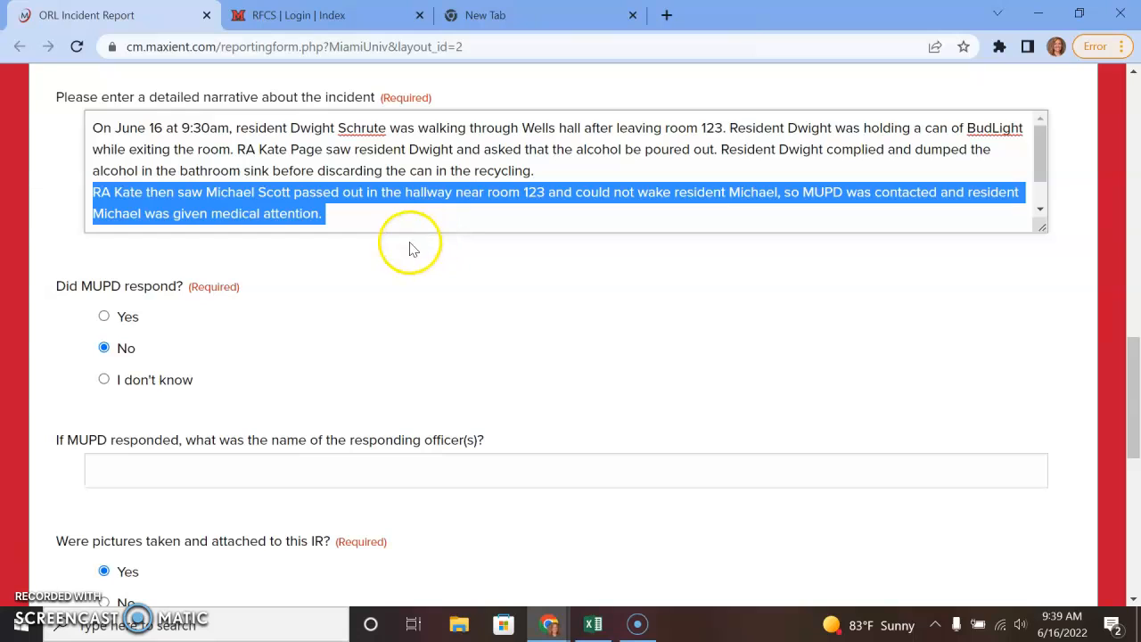
{"action": "left_click", "coordinate": [349, 218]}
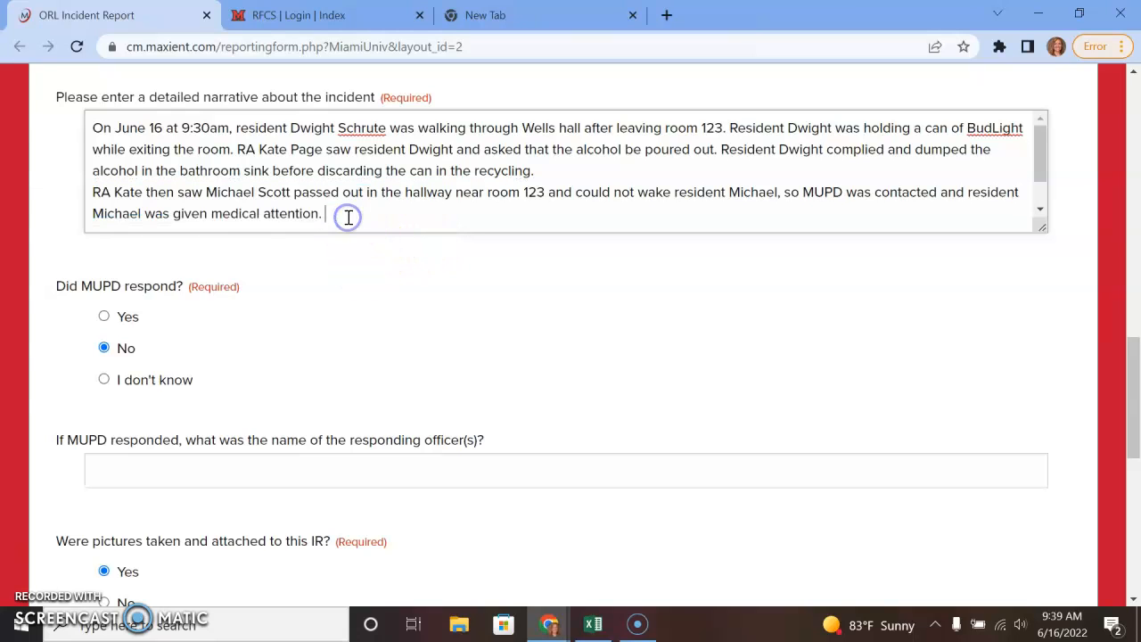
{"action": "type", "text": "EMTs arrived "}
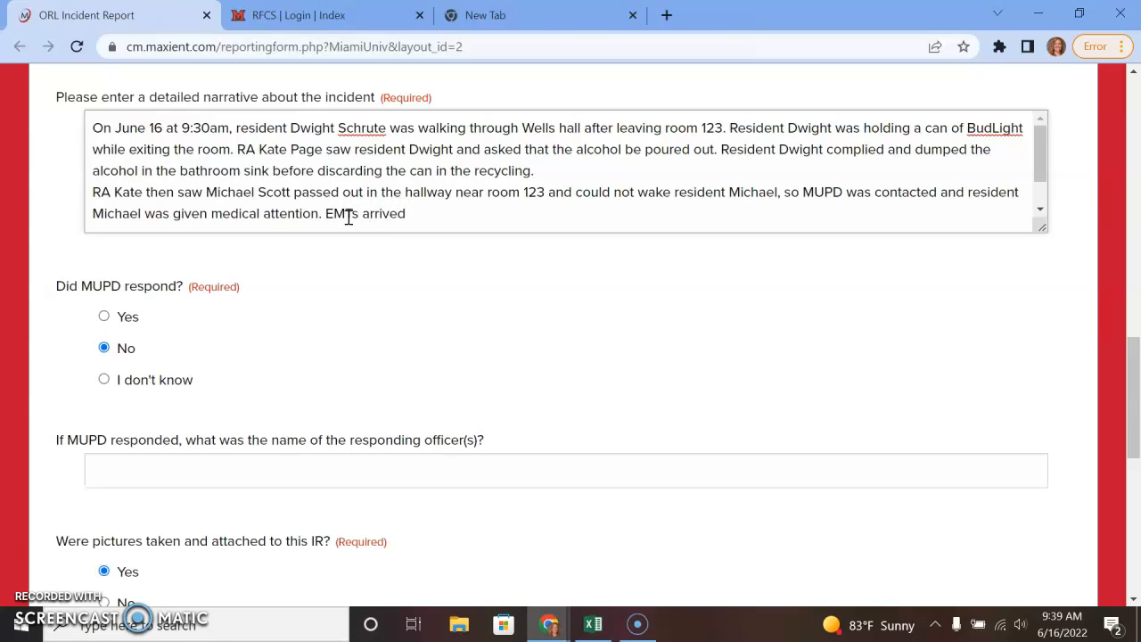
{"action": "type", "text": "with"}
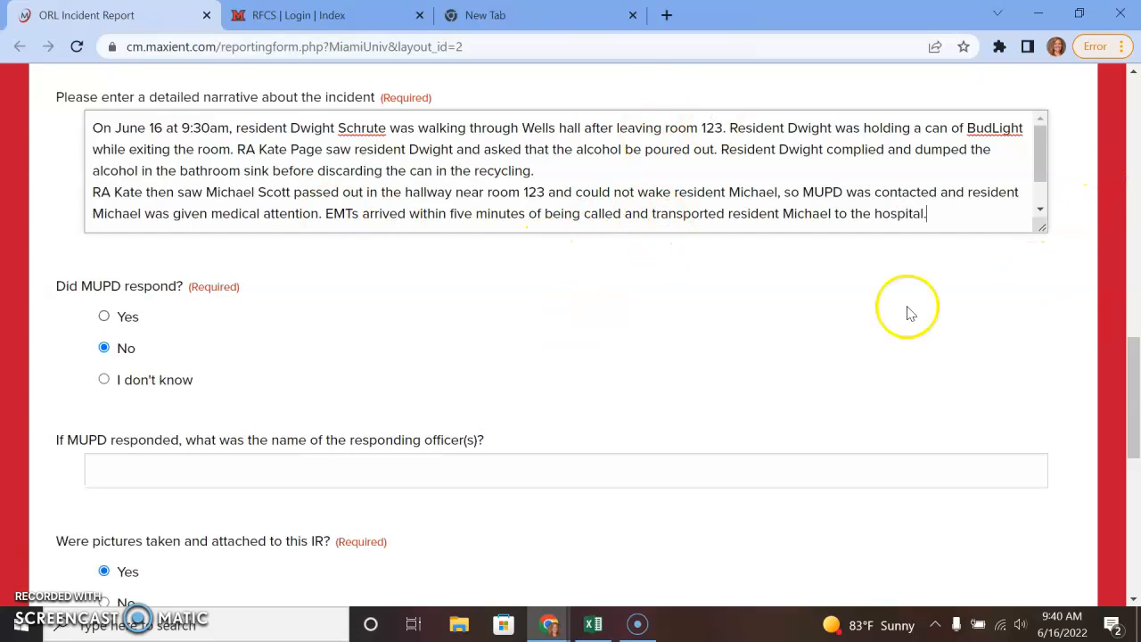
Answer Yes to 'Did MUPD respond?' and focus the responding officer name field.
{"action": "scroll", "coordinate": [867, 216], "scroll_direction": "down", "scroll_amount": 1}
{"action": "scroll", "coordinate": [387, 286], "scroll_direction": "down", "scroll_amount": 1}
{"action": "scroll", "coordinate": [331, 327], "scroll_direction": "up", "scroll_amount": 1}
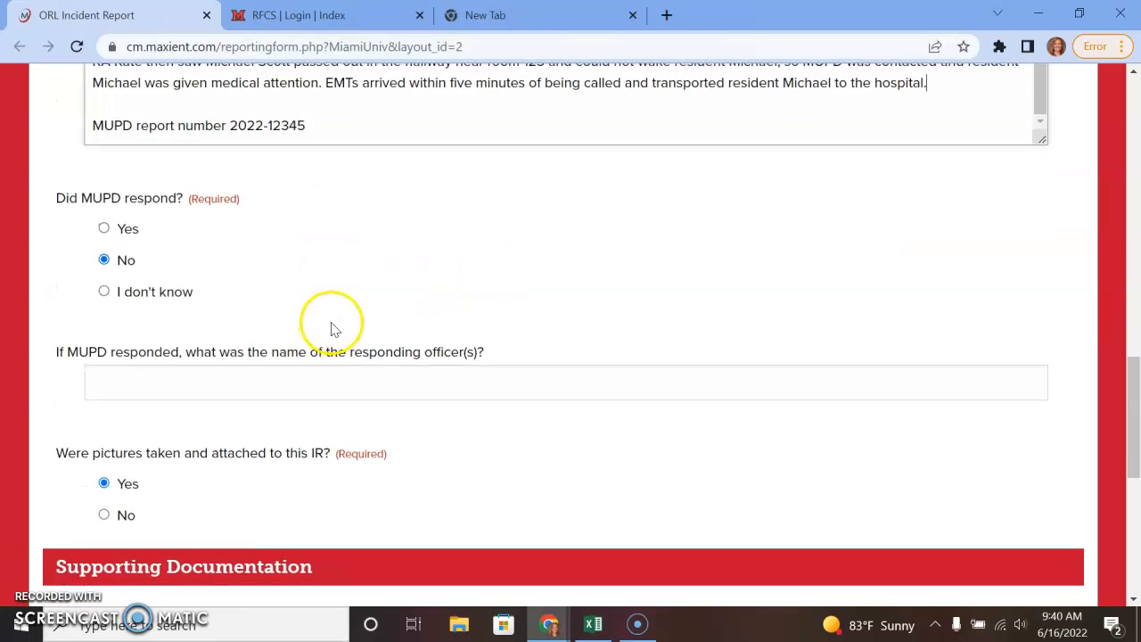
{"action": "left_click", "coordinate": [105, 316]}
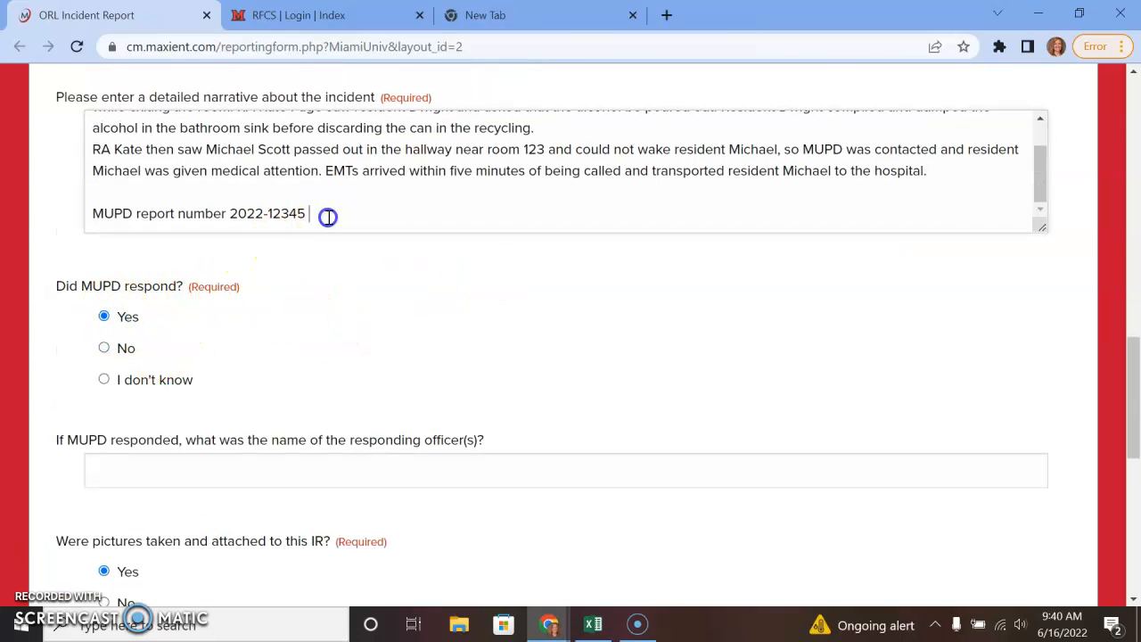
{"action": "left_click_drag", "start_coordinate": [322, 213], "coordinate": [63, 216]}
{"action": "scroll", "coordinate": [677, 361], "scroll_direction": "down", "scroll_amount": 1}
{"action": "left_click", "coordinate": [530, 381]}
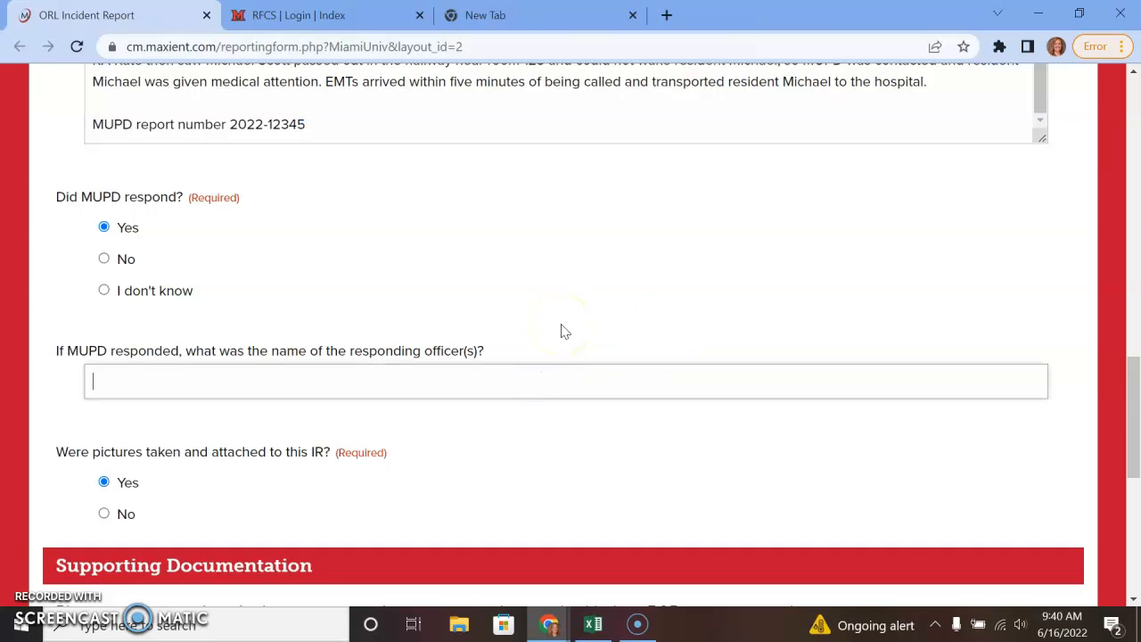
{"action": "left_click", "coordinate": [523, 395]}
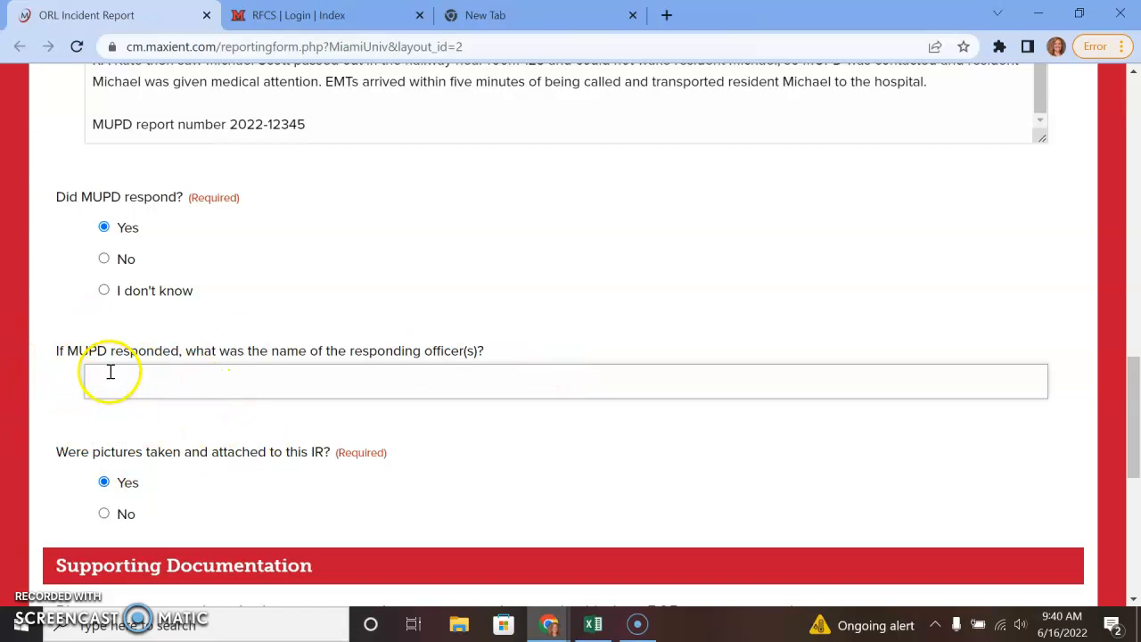
Cancel the file picker without attaching anything and answer No to pictures attached.
{"action": "scroll", "coordinate": [183, 481], "scroll_direction": "down", "scroll_amount": 1}
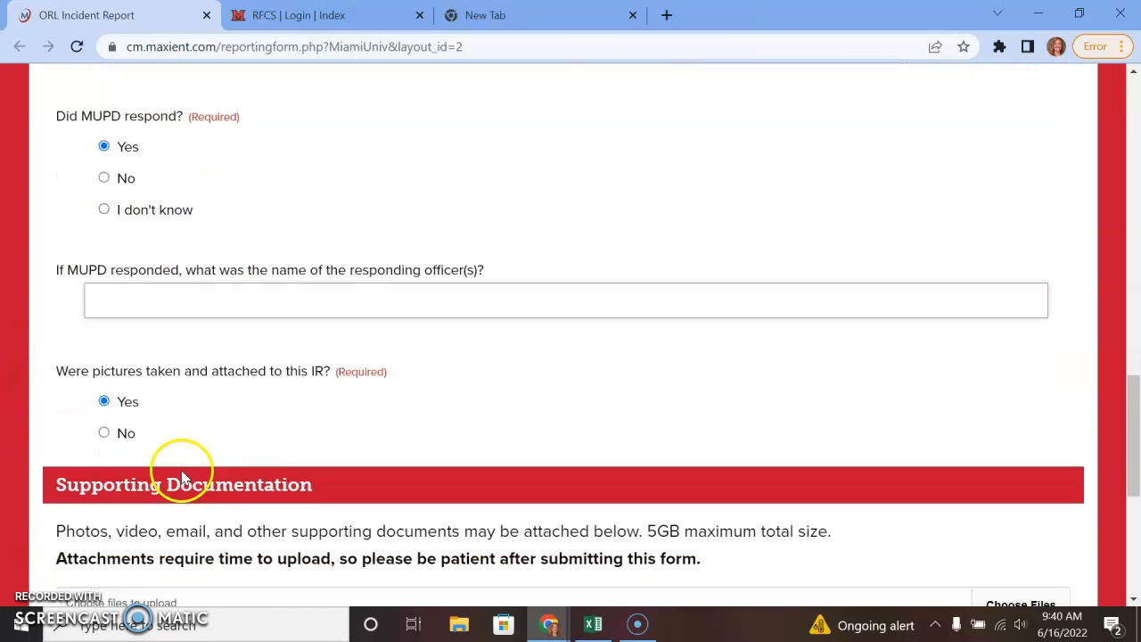
{"action": "scroll", "coordinate": [183, 482], "scroll_direction": "down", "scroll_amount": 2}
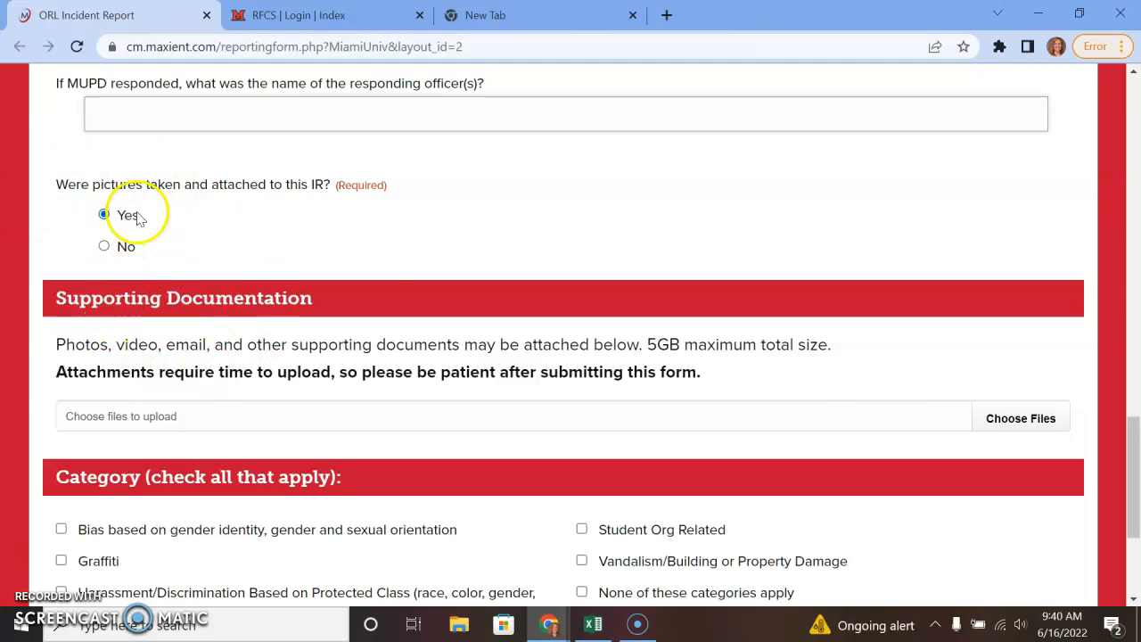
{"action": "left_click", "coordinate": [985, 415]}
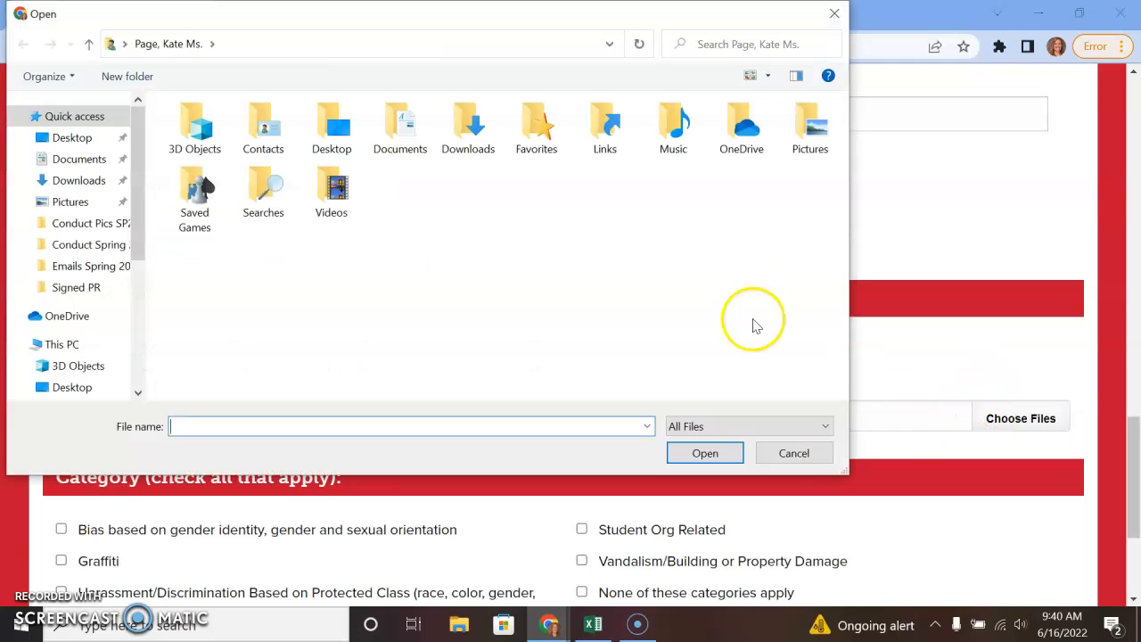
{"action": "left_click", "coordinate": [792, 453]}
{"action": "left_click", "coordinate": [120, 247]}
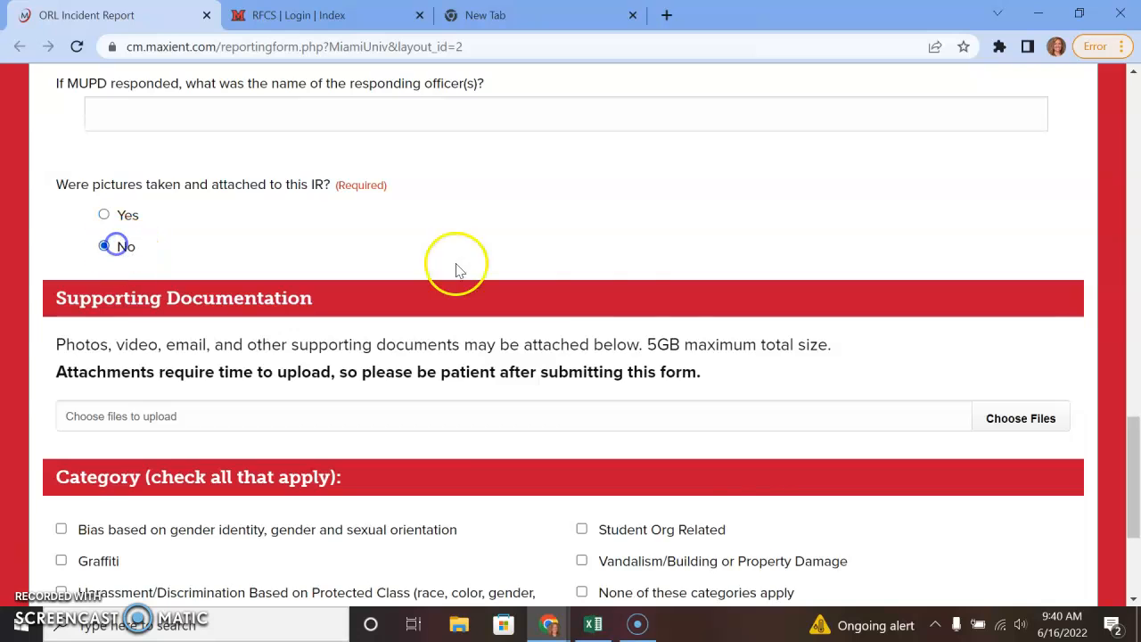
{"action": "scroll", "coordinate": [758, 517], "scroll_direction": "down", "scroll_amount": 3}
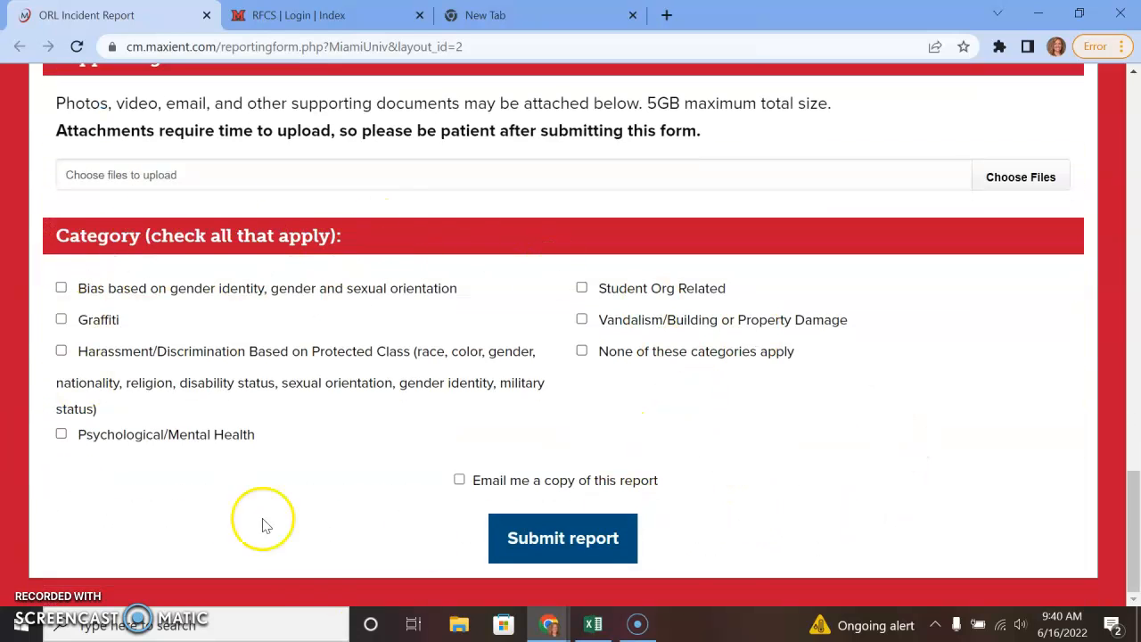
Highlight both residents' names in the narrative to confirm them.
{"action": "scroll", "coordinate": [724, 570], "scroll_direction": "up", "scroll_amount": 3}
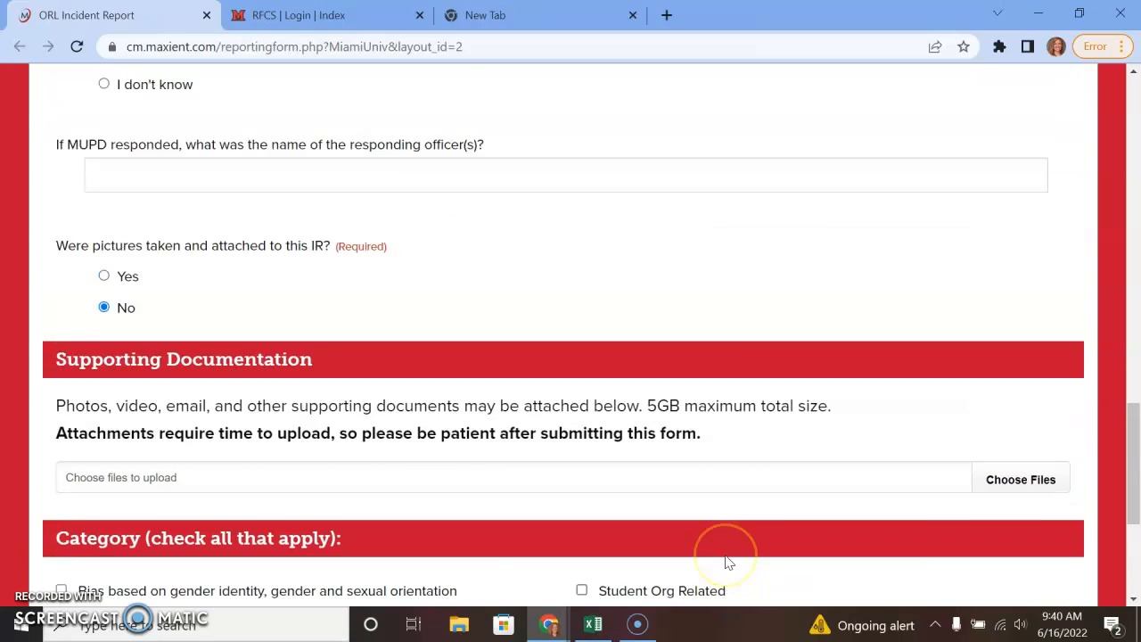
{"action": "scroll", "coordinate": [723, 562], "scroll_direction": "down", "scroll_amount": 3}
{"action": "scroll", "coordinate": [724, 561], "scroll_direction": "up", "scroll_amount": 9}
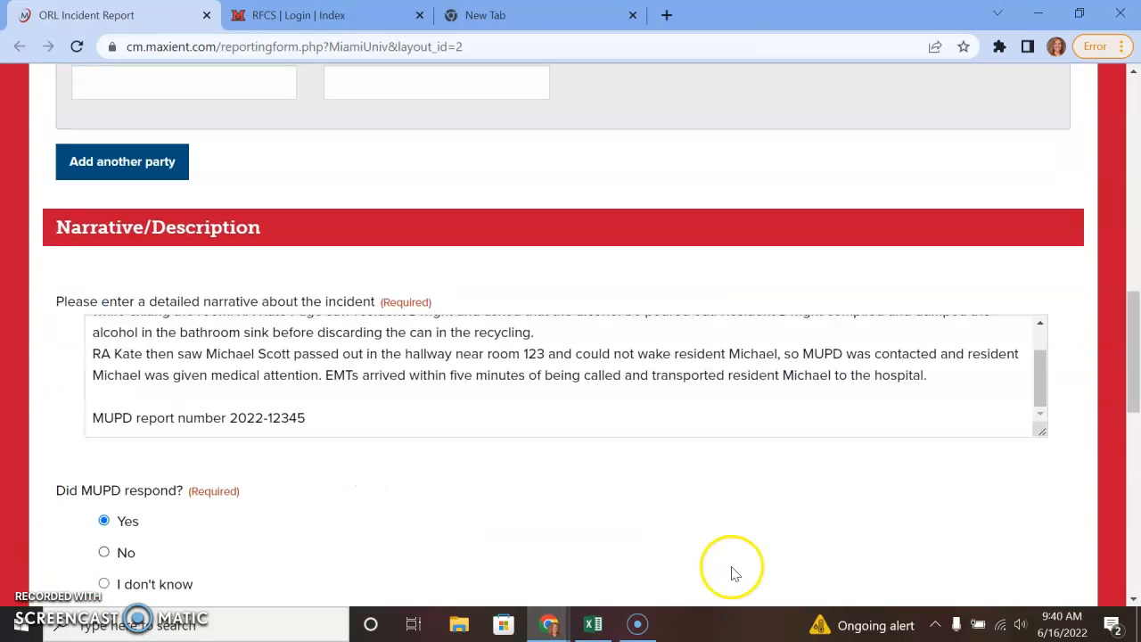
{"action": "scroll", "coordinate": [303, 406], "scroll_direction": "up", "scroll_amount": 1}
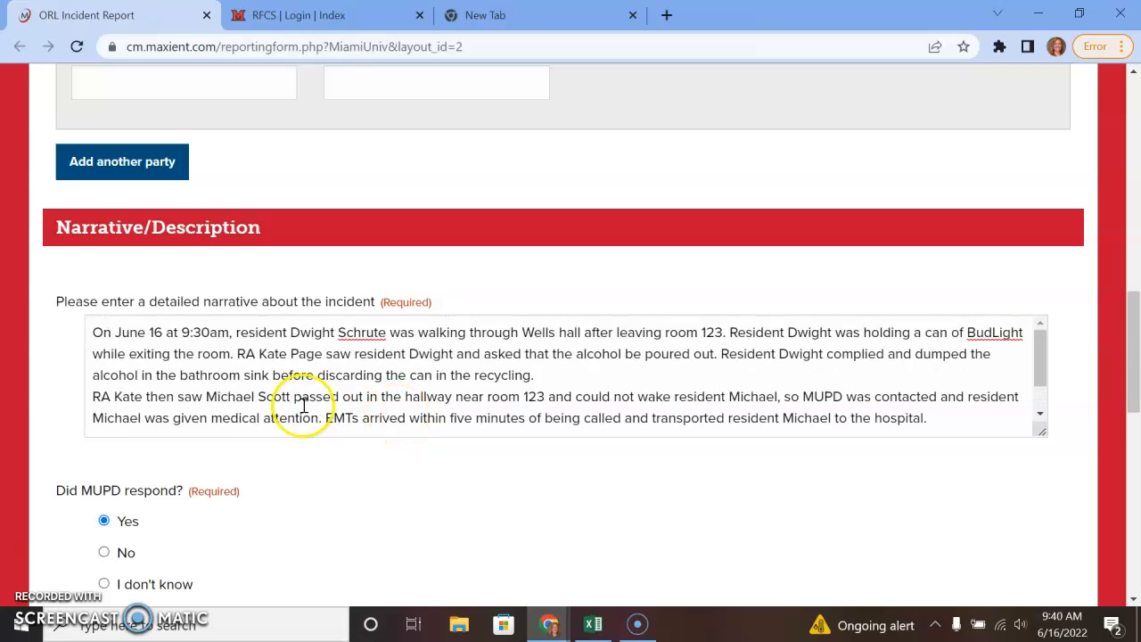
{"action": "left_click_drag", "start_coordinate": [306, 334], "coordinate": [381, 341]}
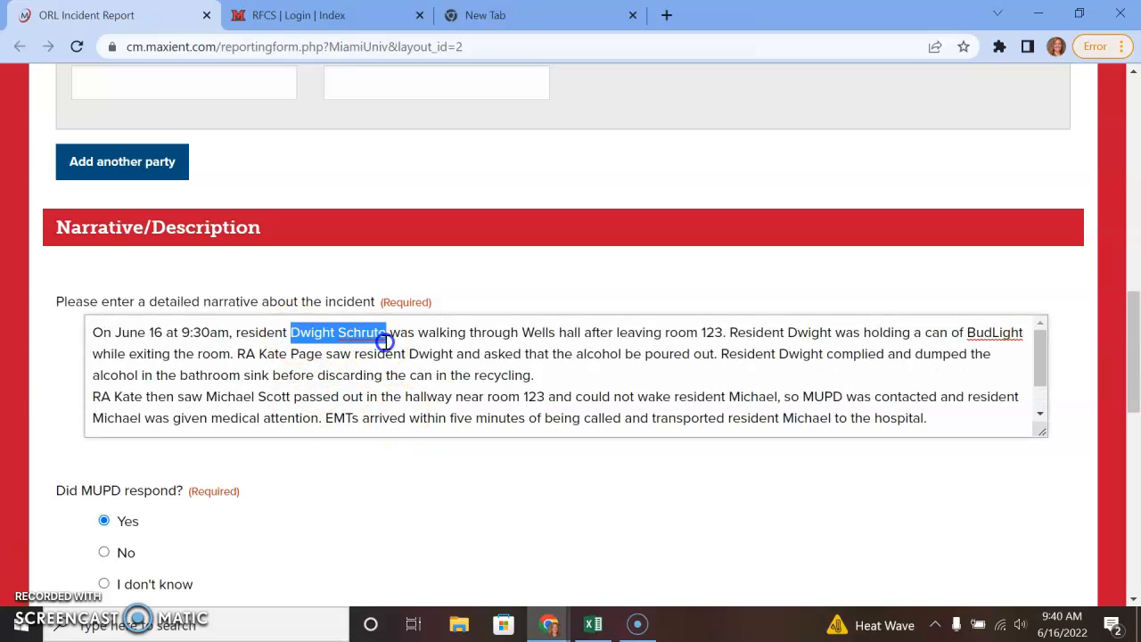
{"action": "scroll", "coordinate": [400, 412], "scroll_direction": "down", "scroll_amount": 1}
{"action": "left_click_drag", "start_coordinate": [207, 353], "coordinate": [287, 355]}
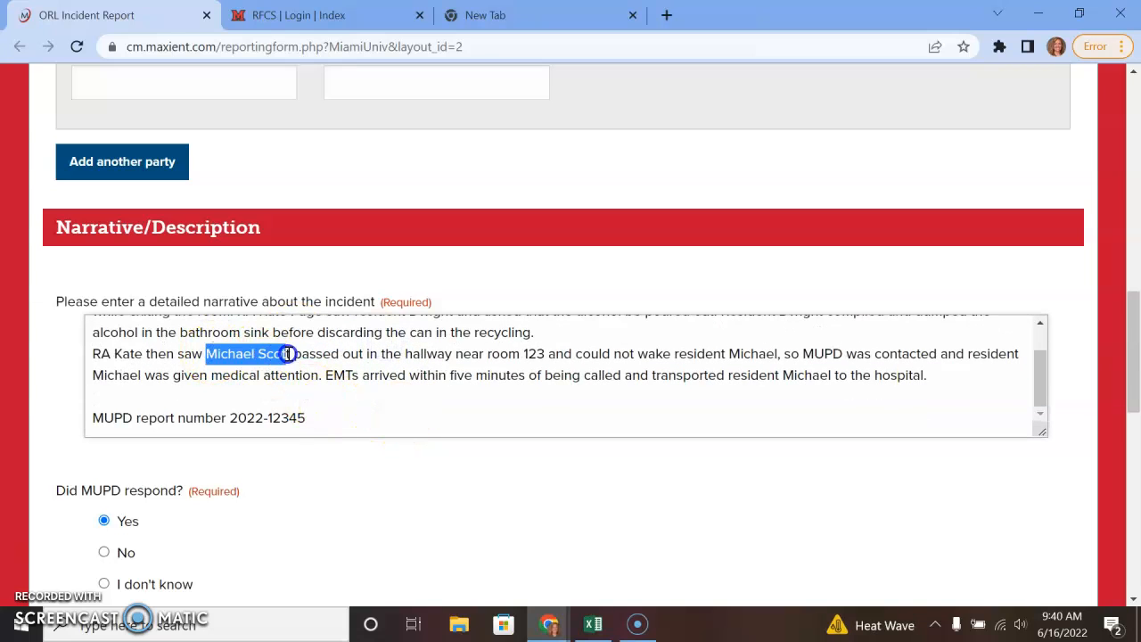
{"action": "scroll", "coordinate": [319, 365], "scroll_direction": "up", "scroll_amount": 3}
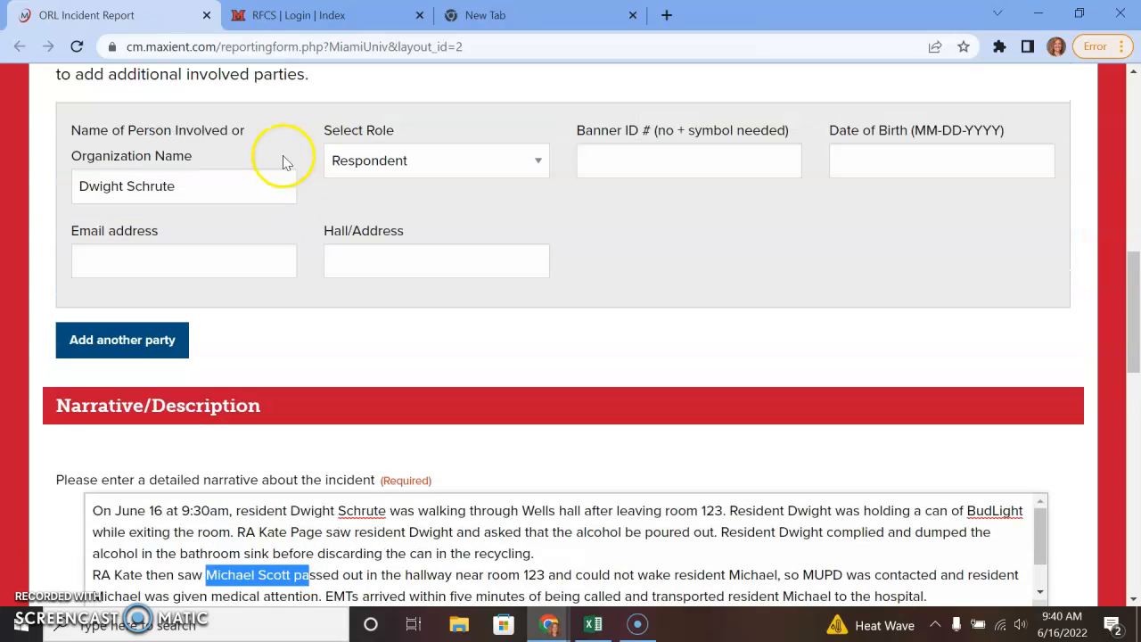
Add a second involved party with the Respondent role and submit the report.
{"action": "left_click", "coordinate": [152, 339]}
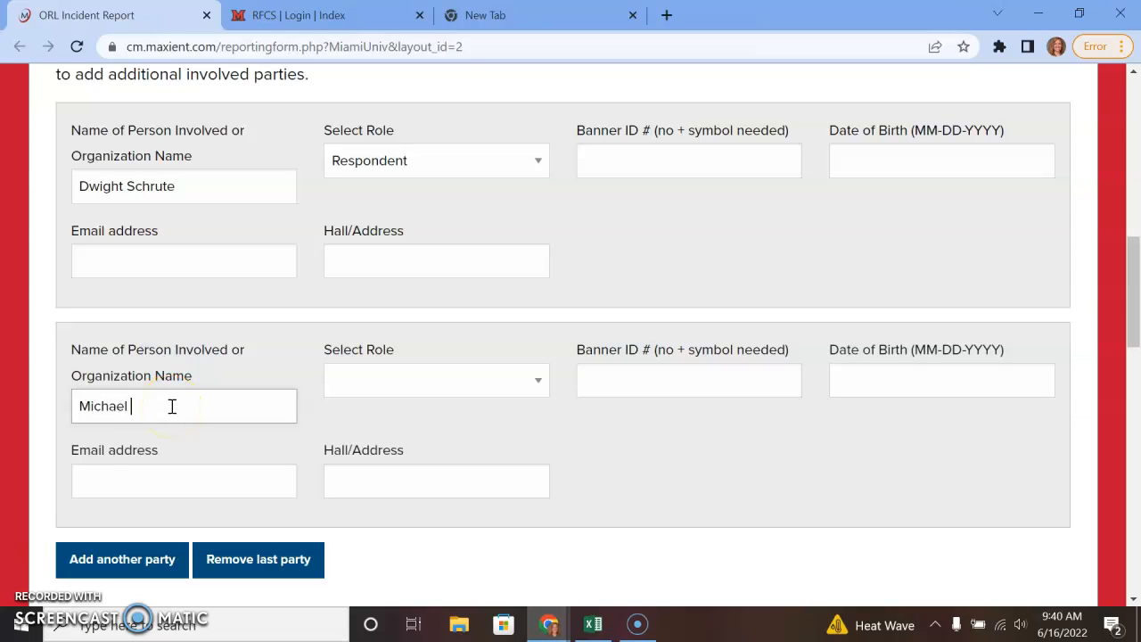
{"action": "key", "text": "Tab"}
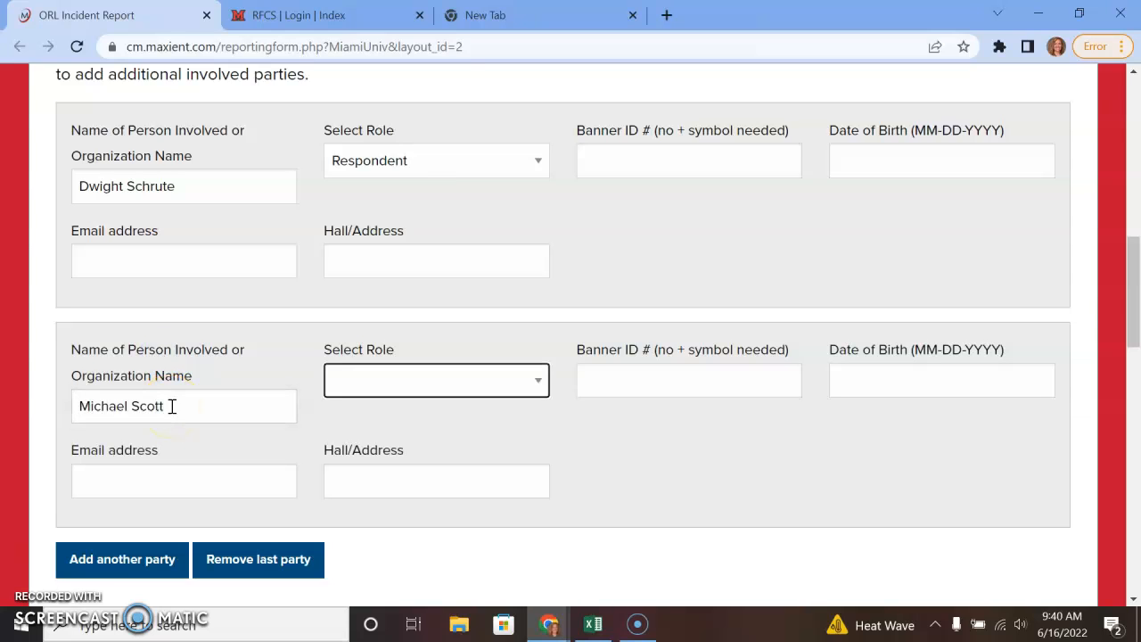
{"action": "left_click", "coordinate": [399, 385]}
{"action": "left_click", "coordinate": [740, 433]}
{"action": "scroll", "coordinate": [377, 481], "scroll_direction": "down", "scroll_amount": 2}
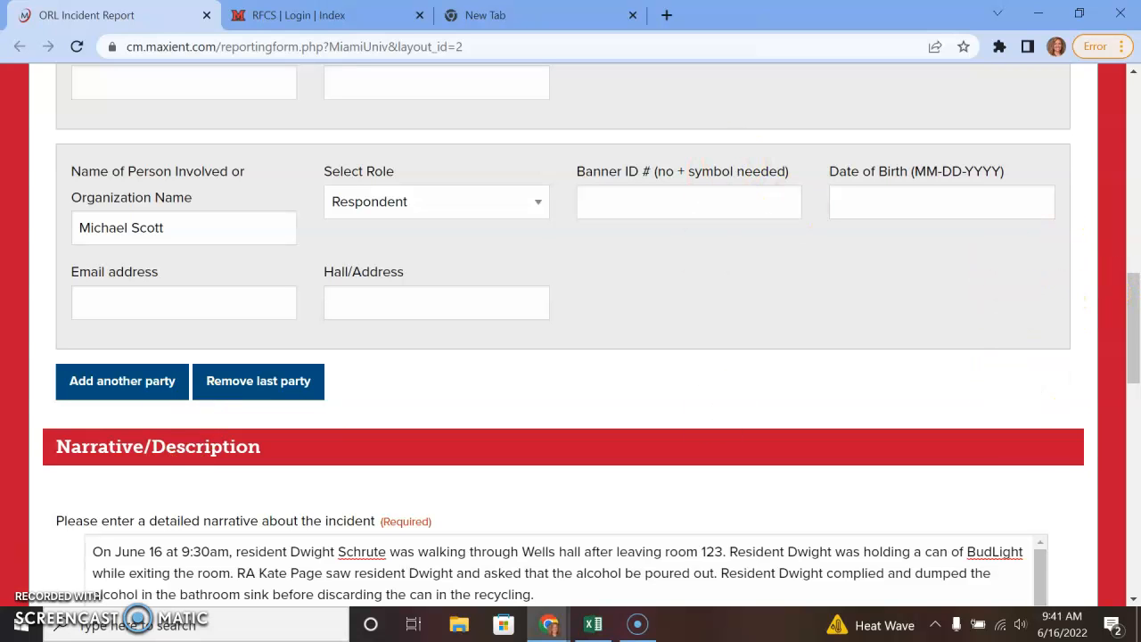
{"action": "scroll", "coordinate": [1025, 484], "scroll_direction": "down", "scroll_amount": 13}
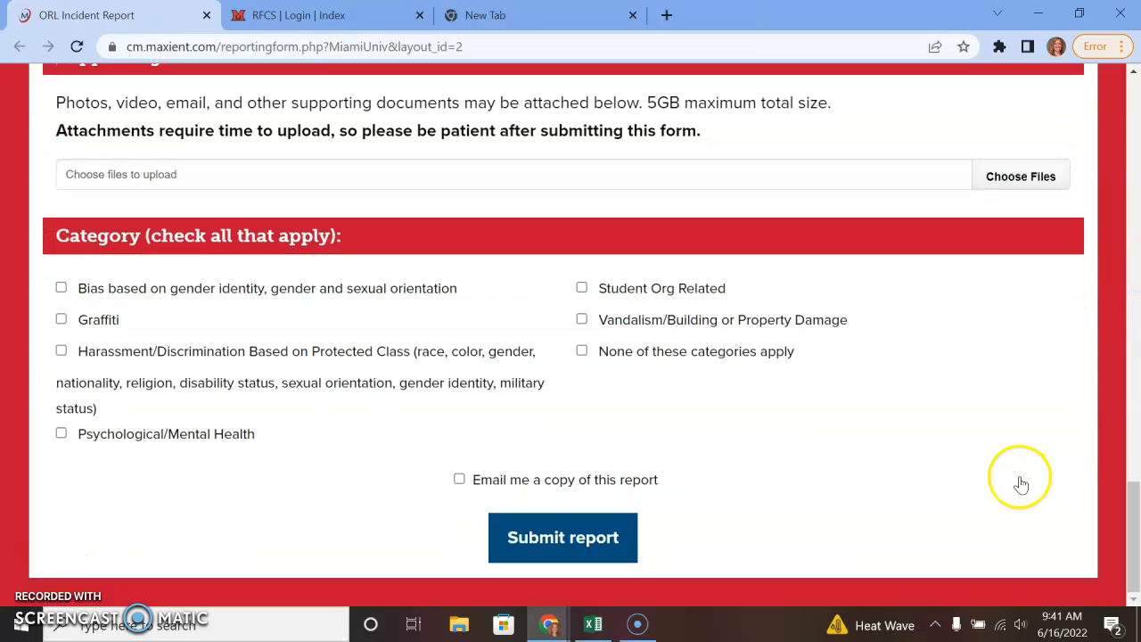
{"action": "left_click", "coordinate": [574, 540]}
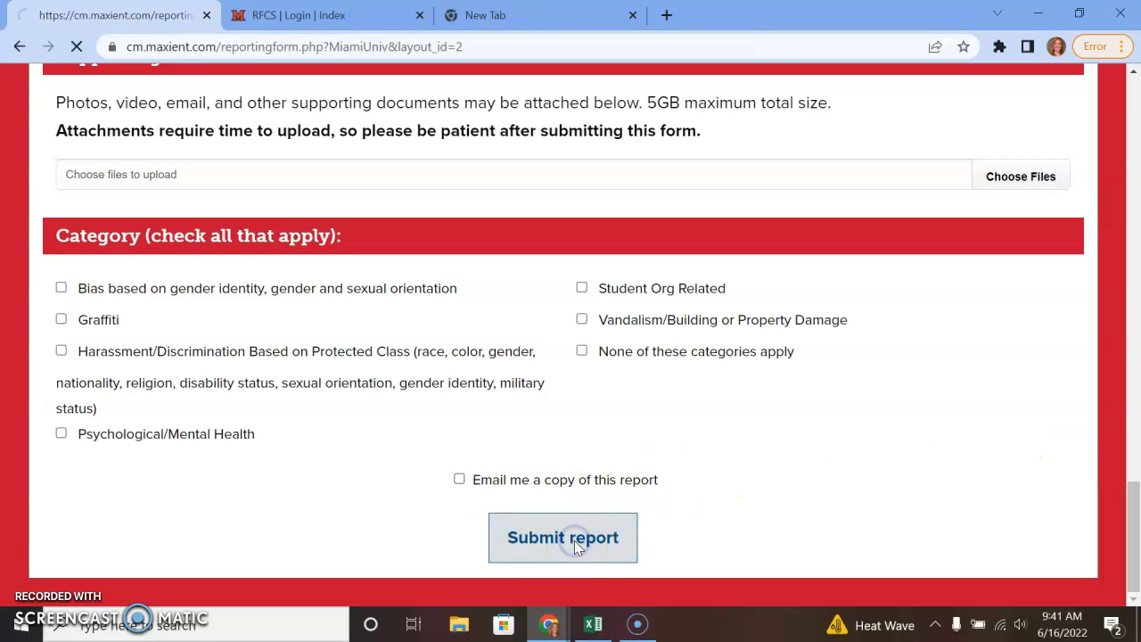